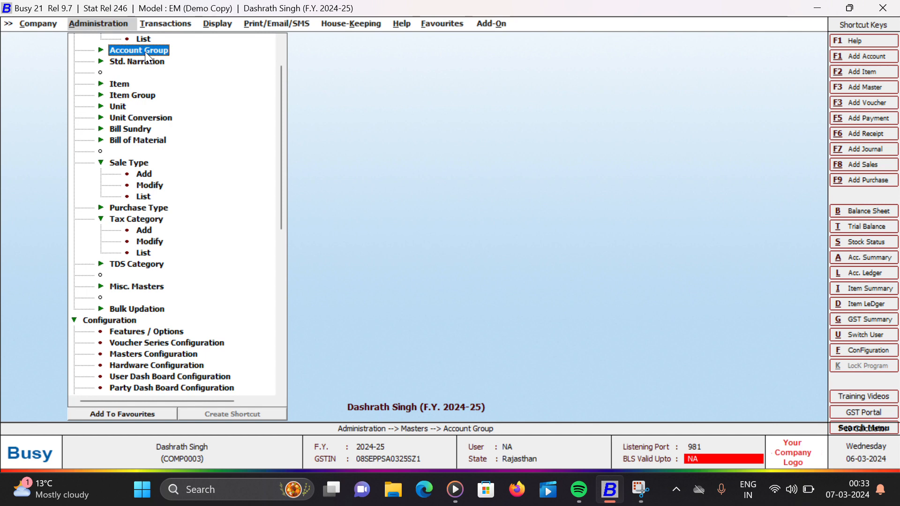
Close the current company and select Account Study Classes 2024 as the company to open
key(Left)
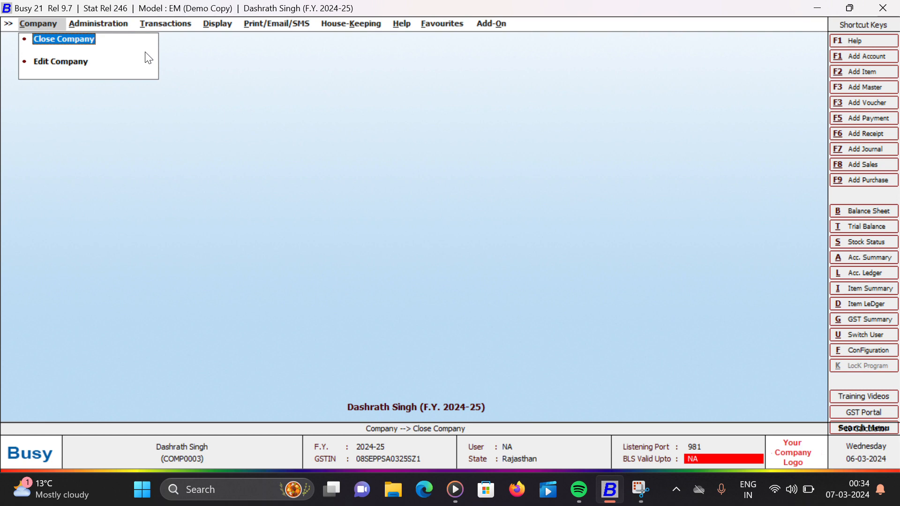
key(Return)
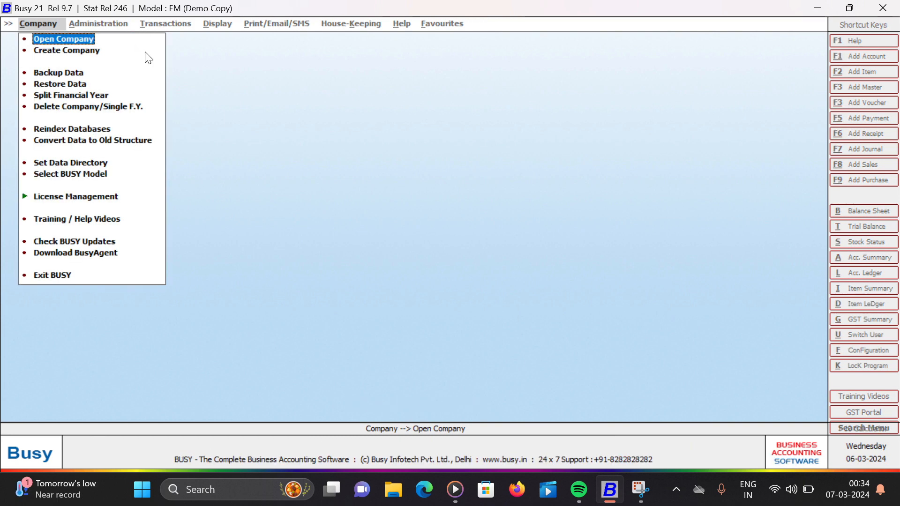
key(Return)
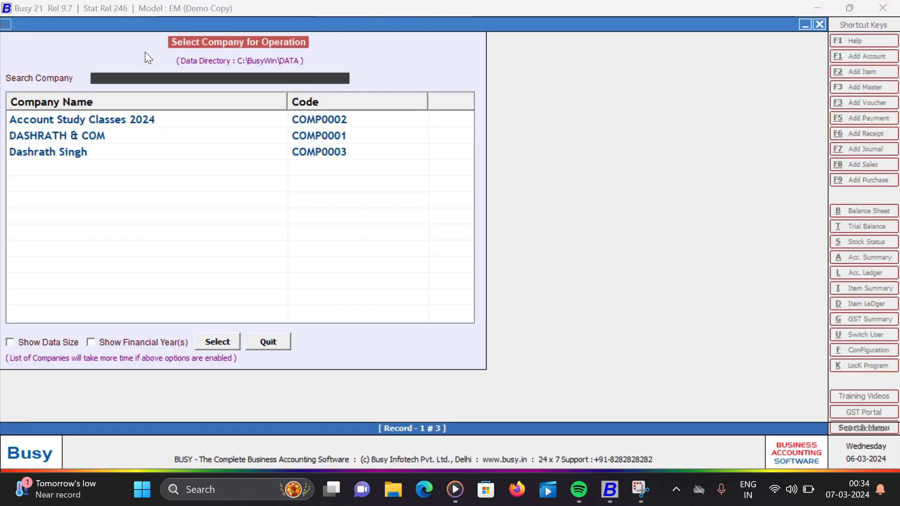
key(Down)
key(Up)
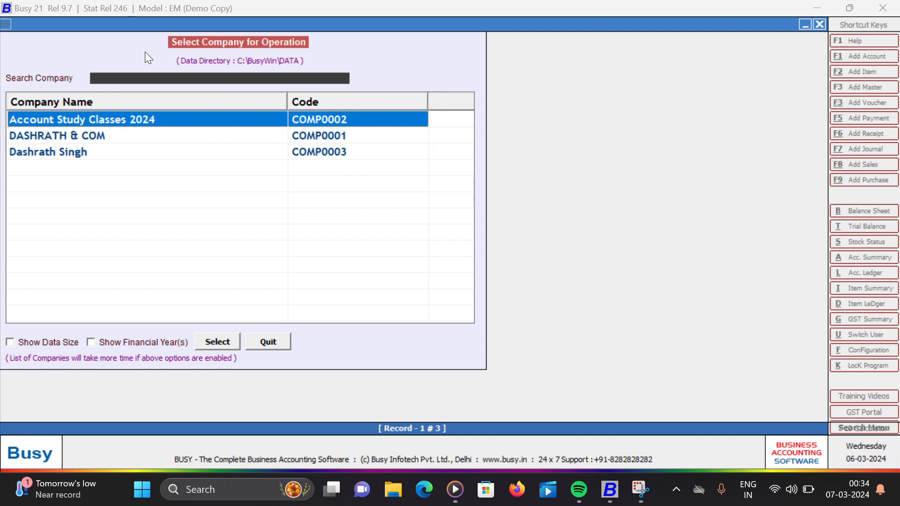
key(Return)
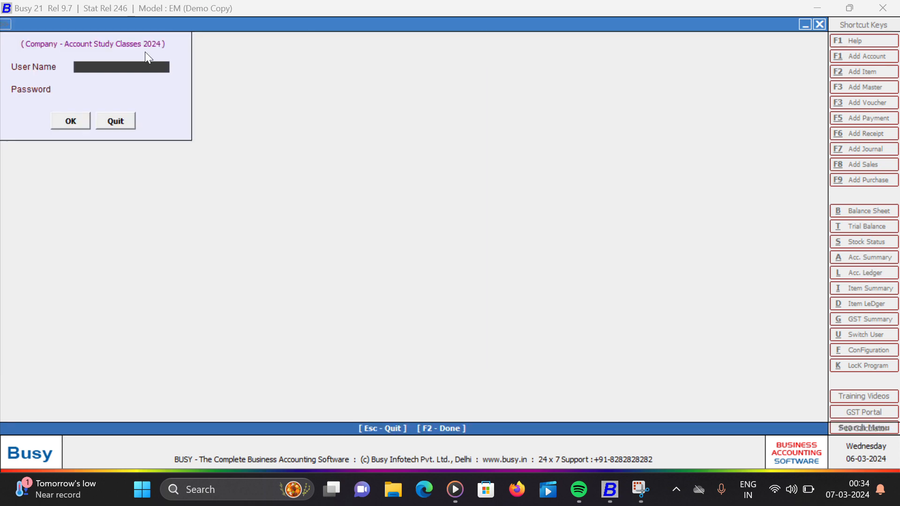
Log in to the Account Study Classes 2024 company by entering the user name and password
text(1)
key(Return)
text(1)
key(Return)
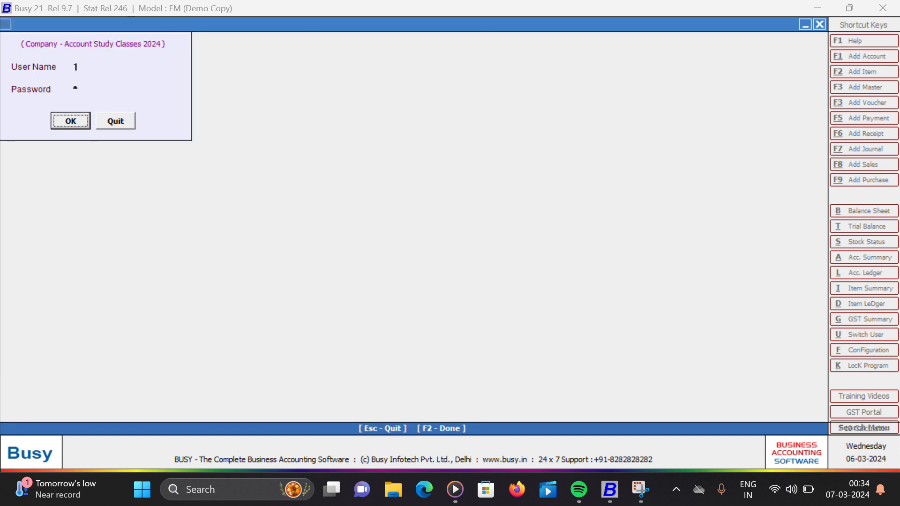
key(Return)
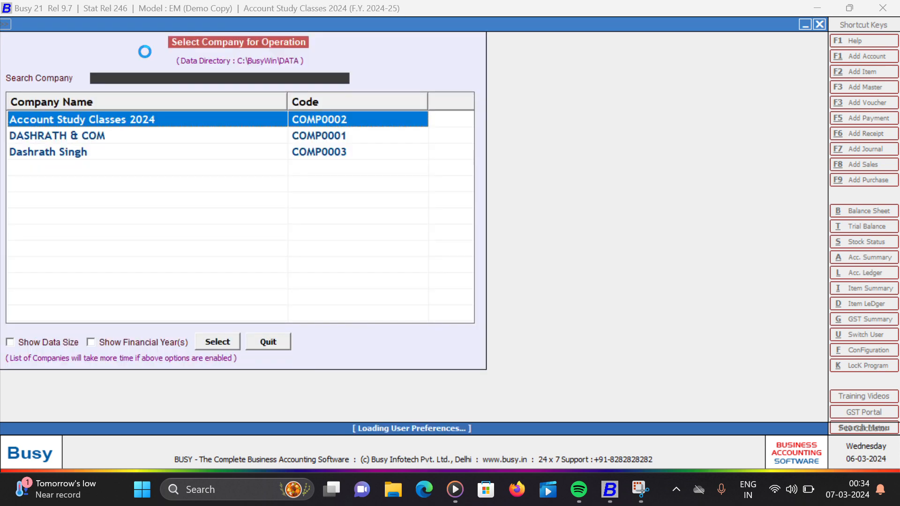
Open the Regional Settings in the Features / Options configuration and choose DD/MM/YYYY as the date format, accepting the hyphen date separator
key(Right)
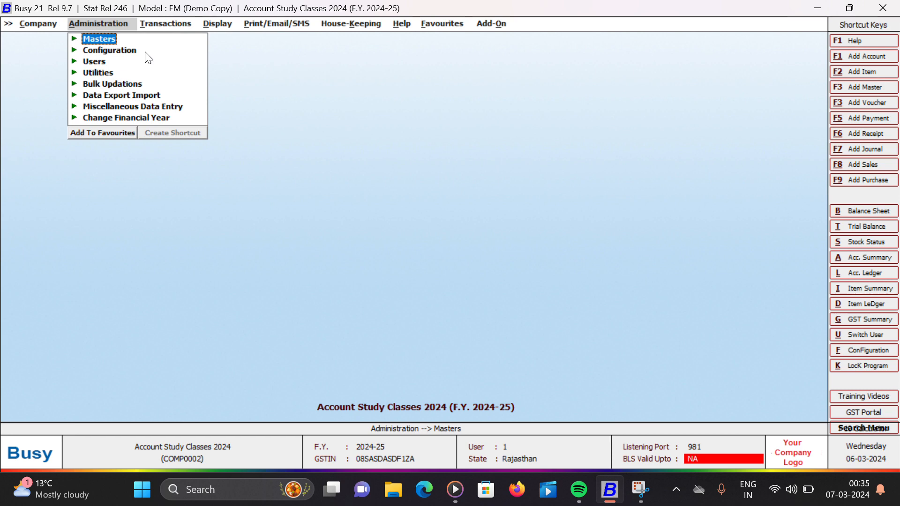
key(Down)
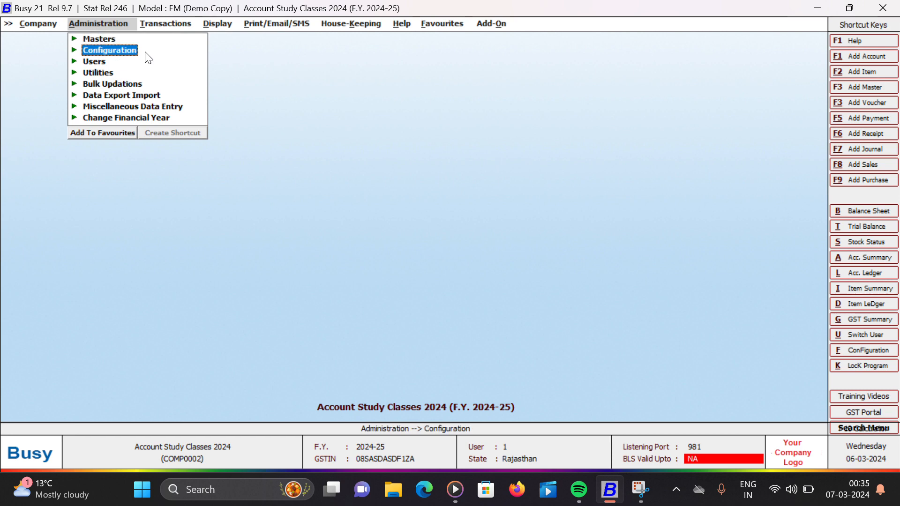
key(Return)
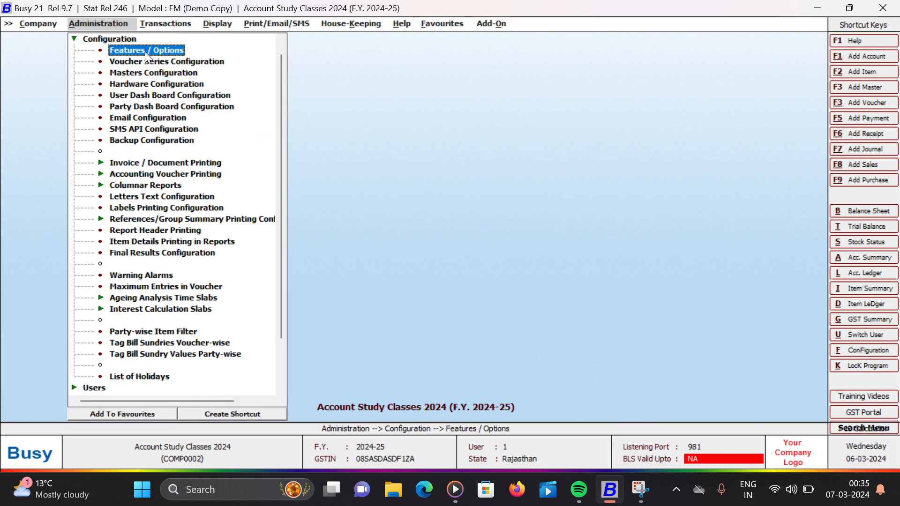
click(147, 56)
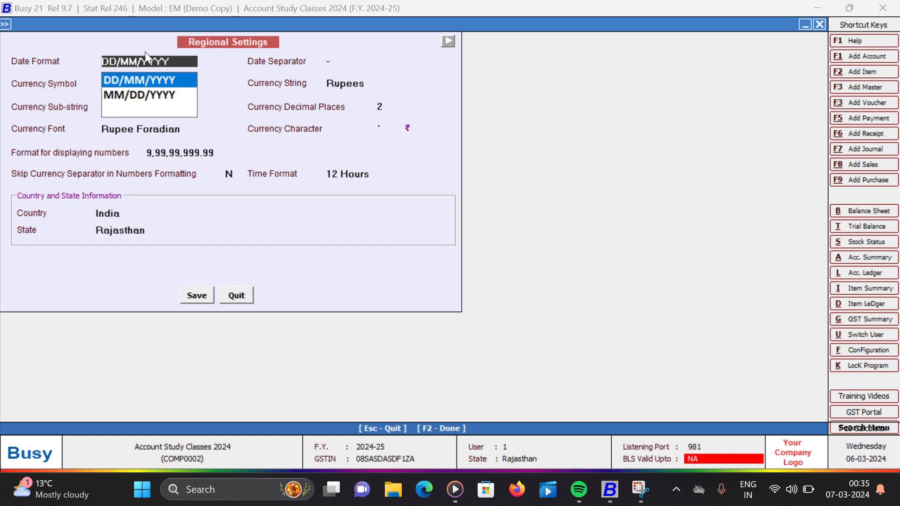
key(Down)
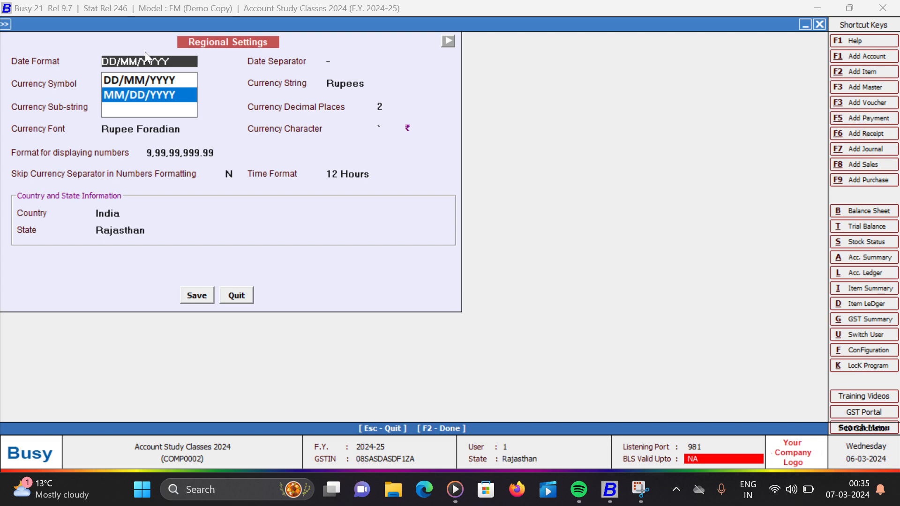
key(Up)
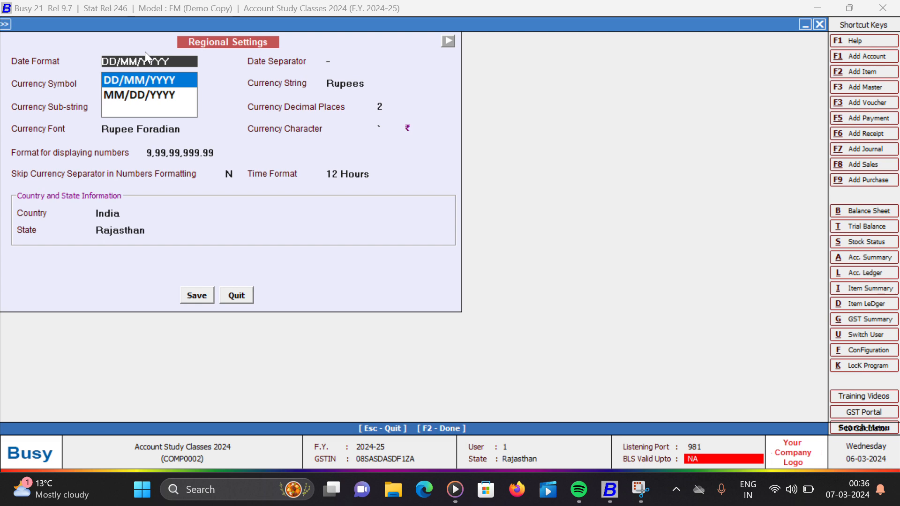
key(Return)
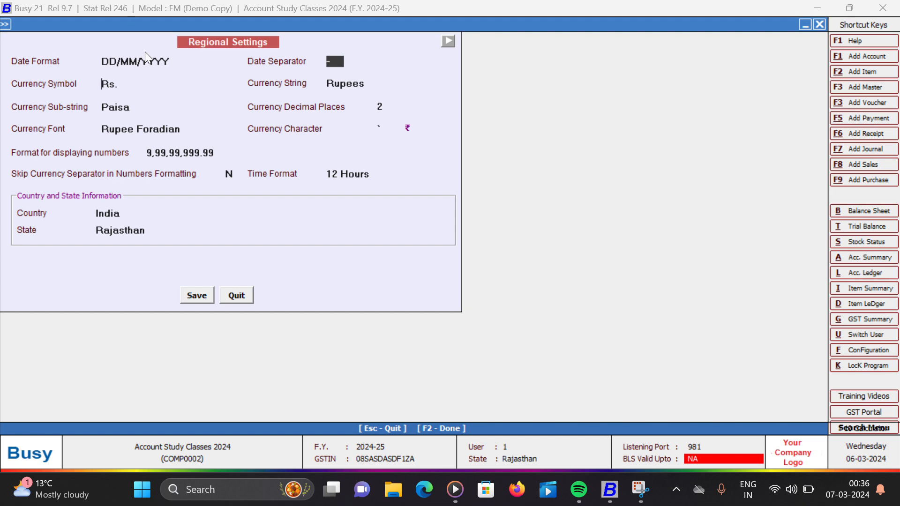
key(Return)
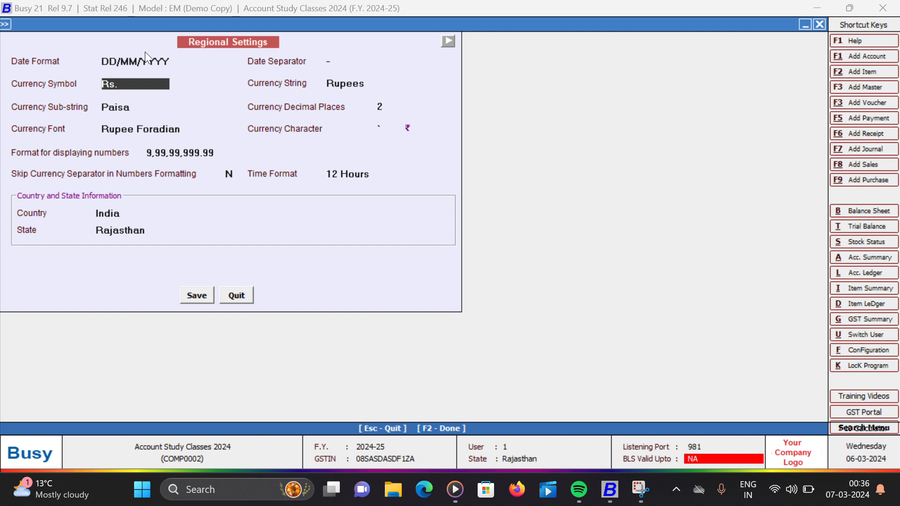
Set the currency symbol to R and accept the existing currency string, sub-string, decimal places, font and character
text(r)
key(Return)
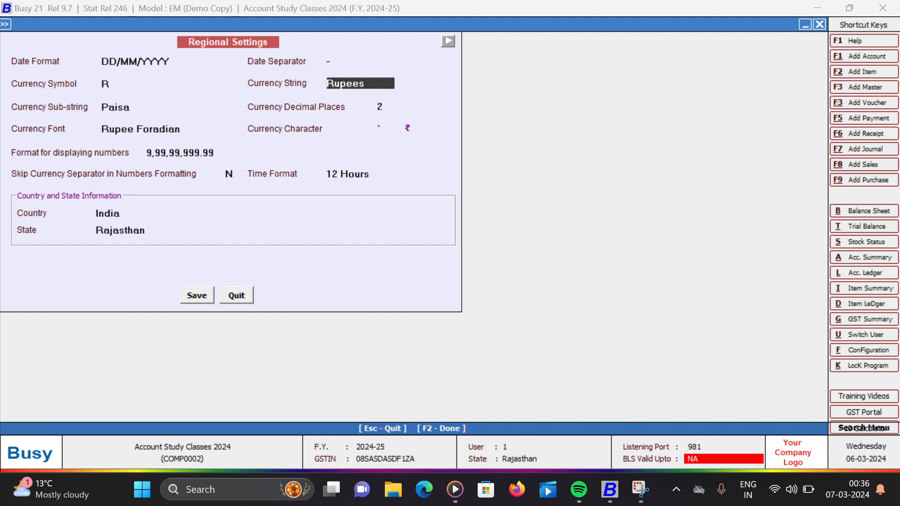
key(Return)
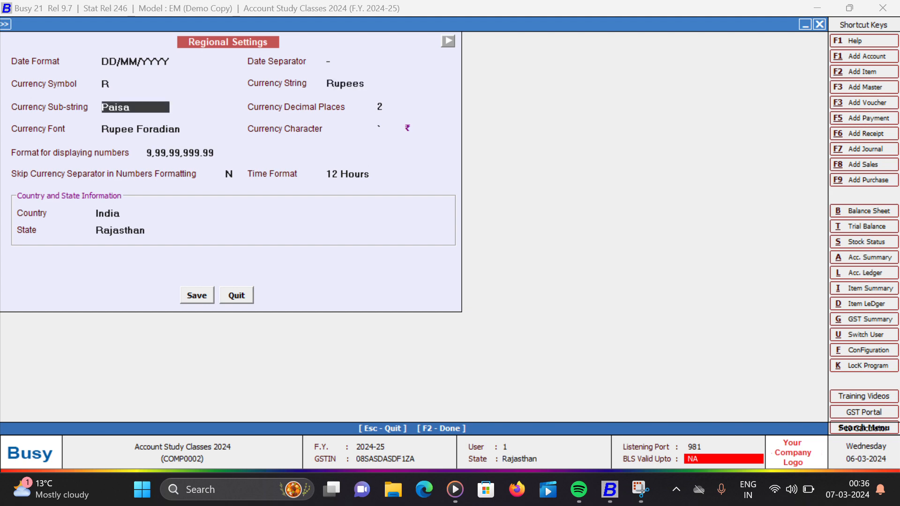
key(Return)
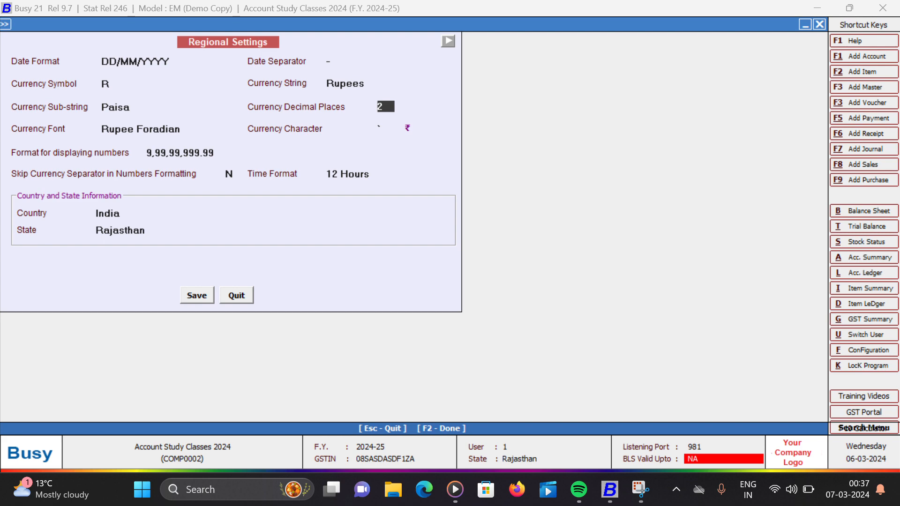
key(Return)
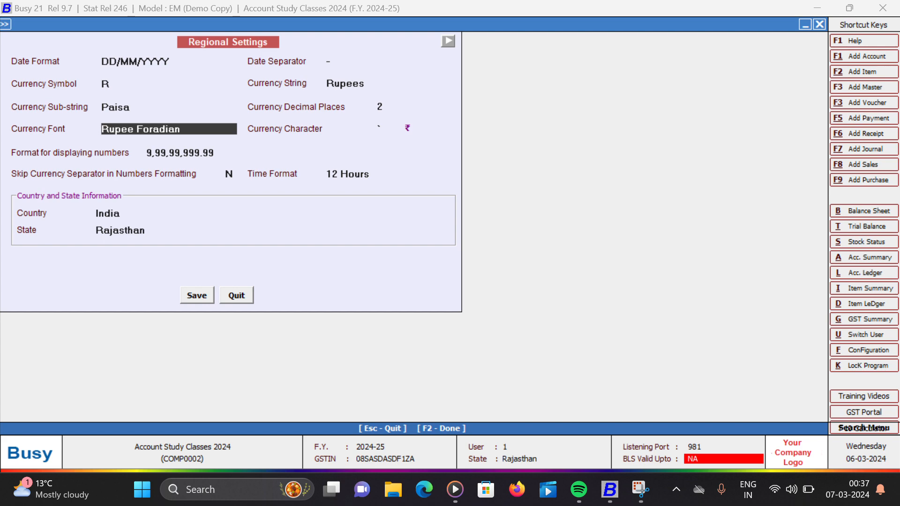
key(Return)
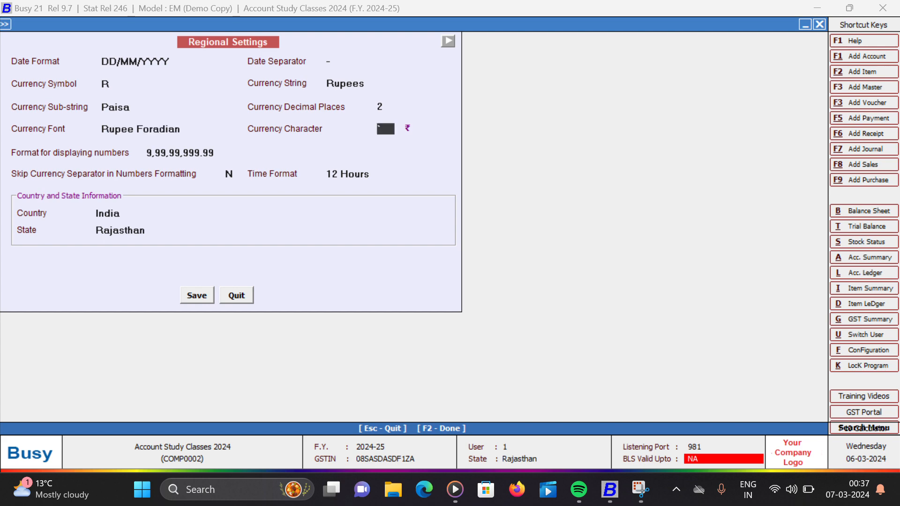
key(Return)
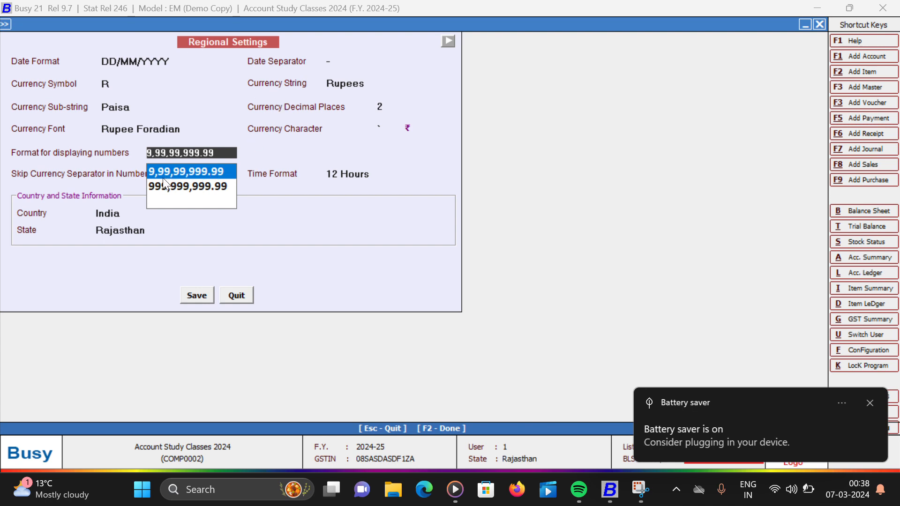
Set the format for displaying numbers to 999,999,999.99
click(182, 194)
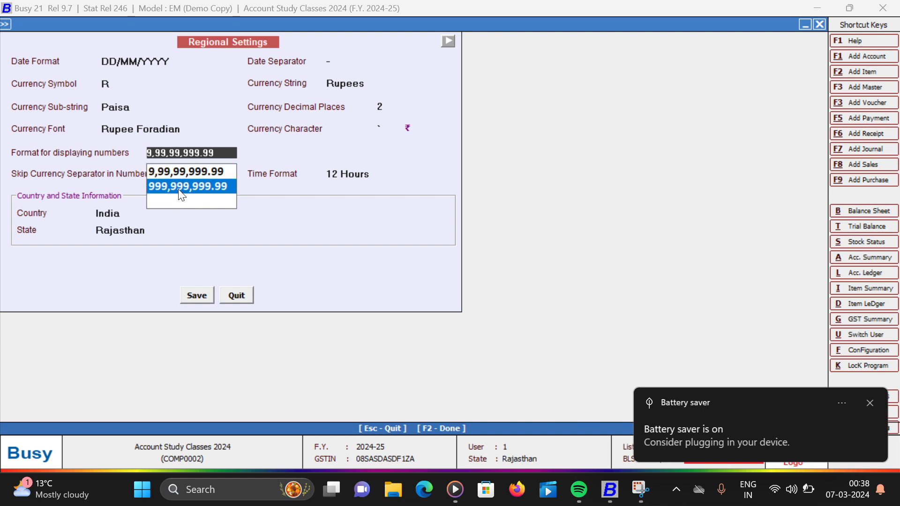
key(Up)
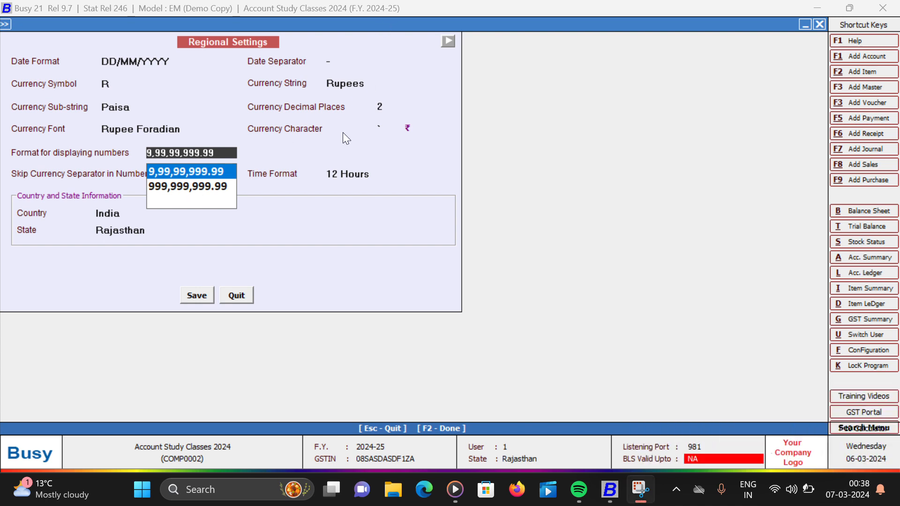
click(225, 174)
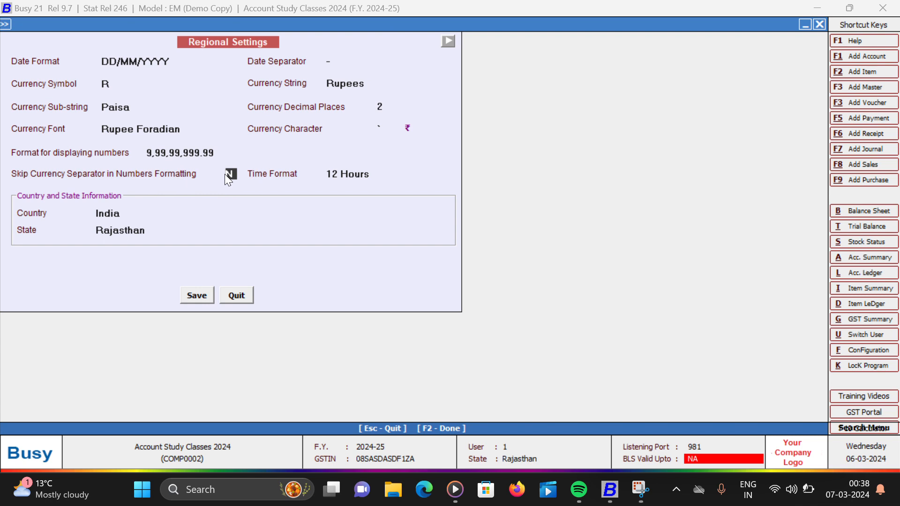
click(204, 154)
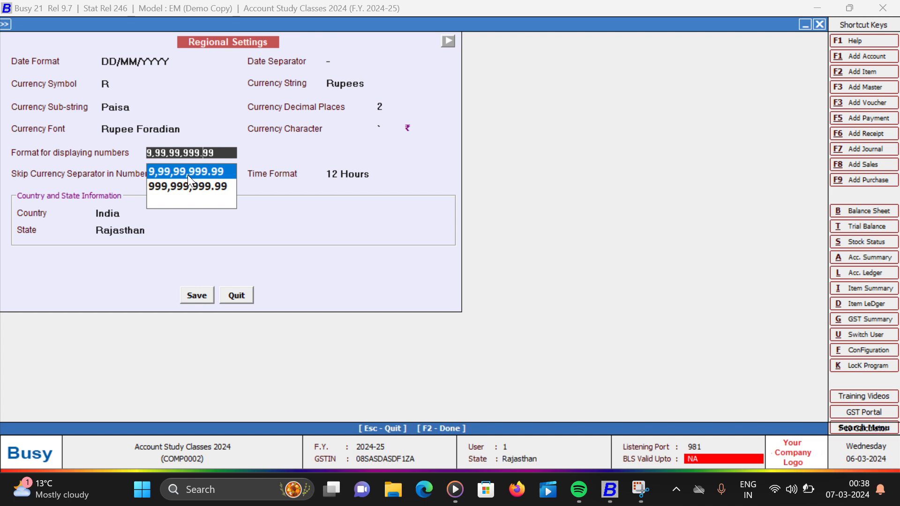
click(209, 187)
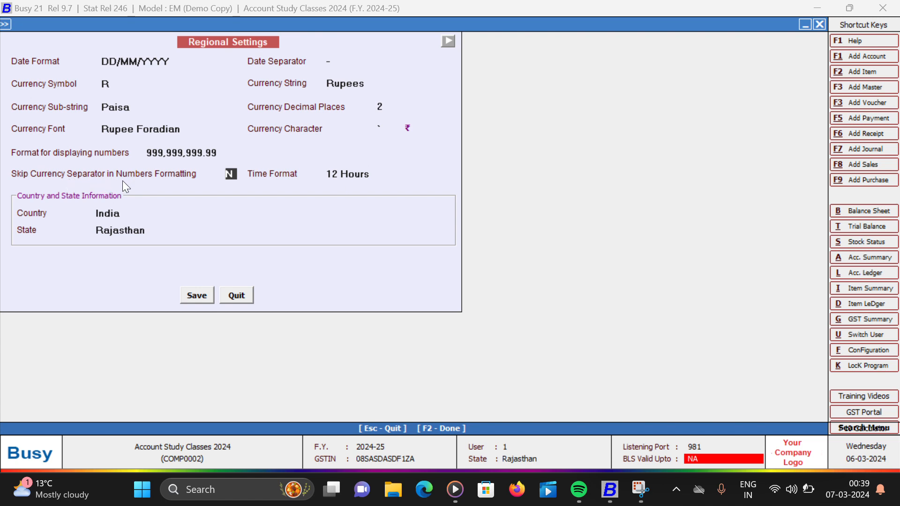
Choose the 12 Hours time format with India and Rajasthan as country and state, and save the regional settings
click(339, 174)
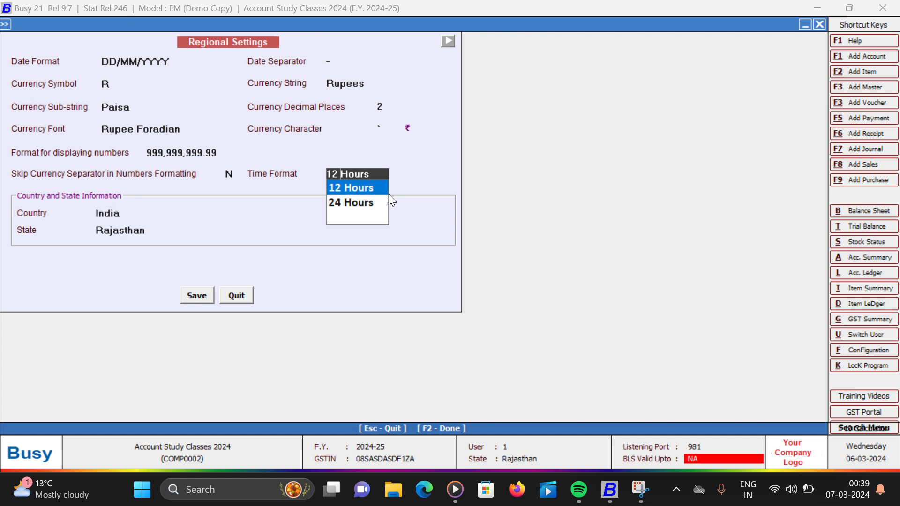
key(Return)
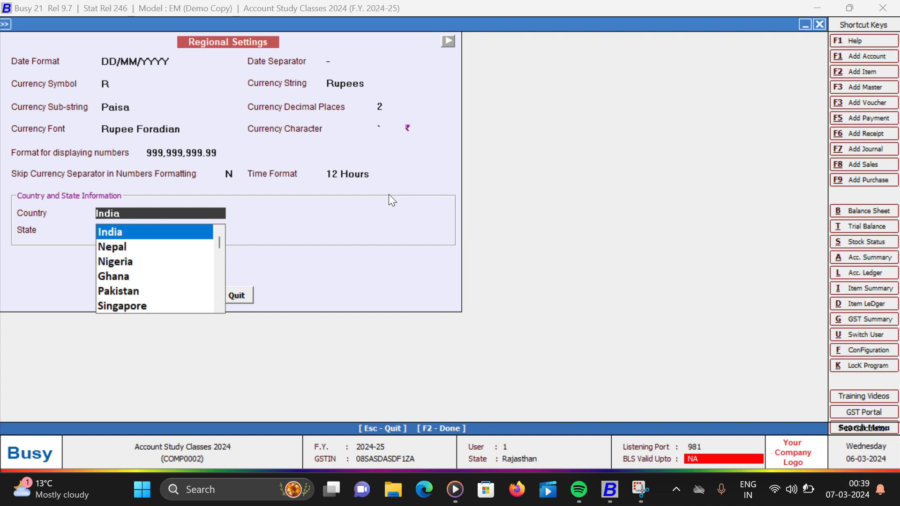
key(Return)
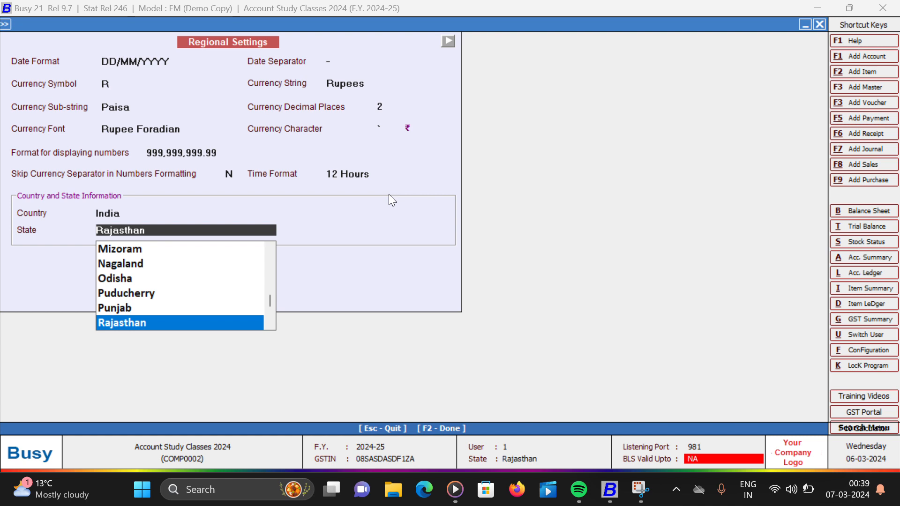
key(Return)
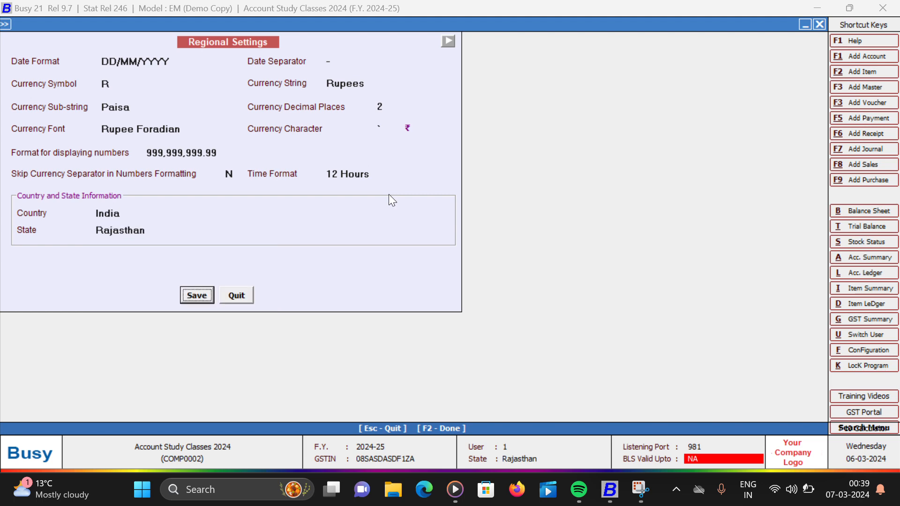
key(Return)
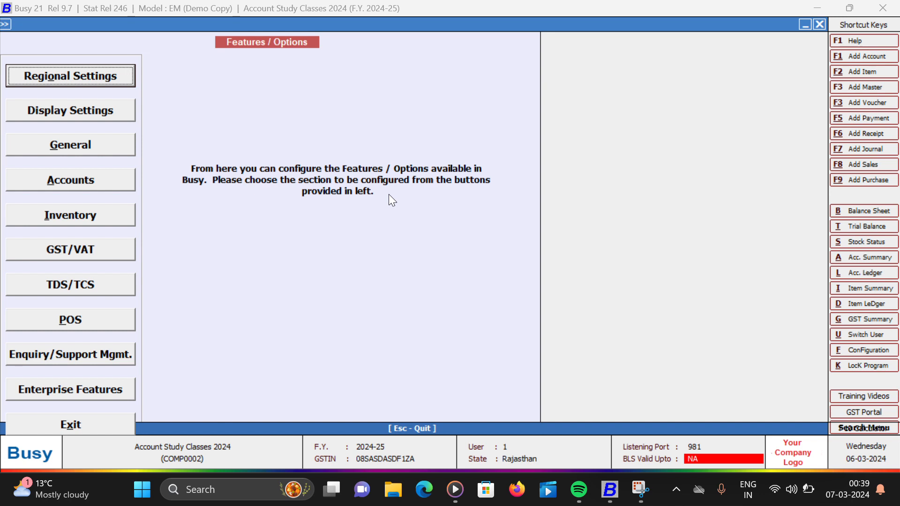
Open the Display Settings and enable both the company background image and the company logo image
key(Down)
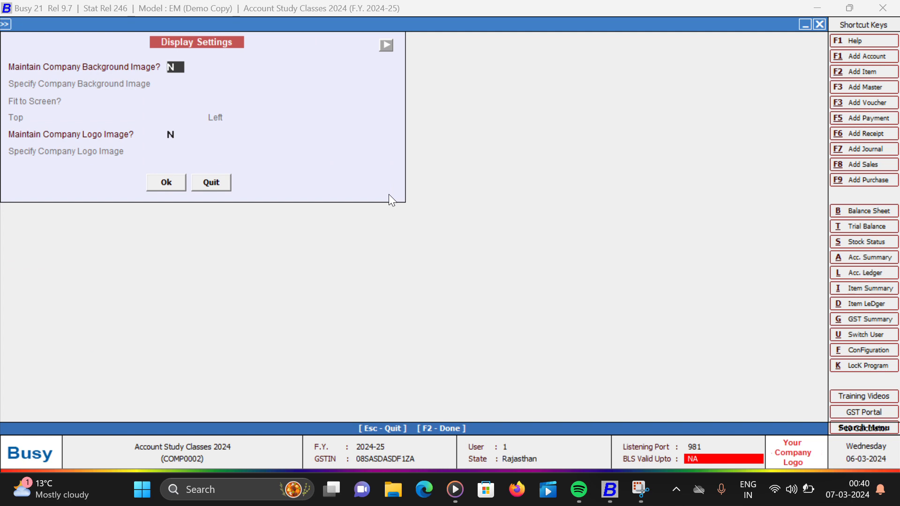
text(y)
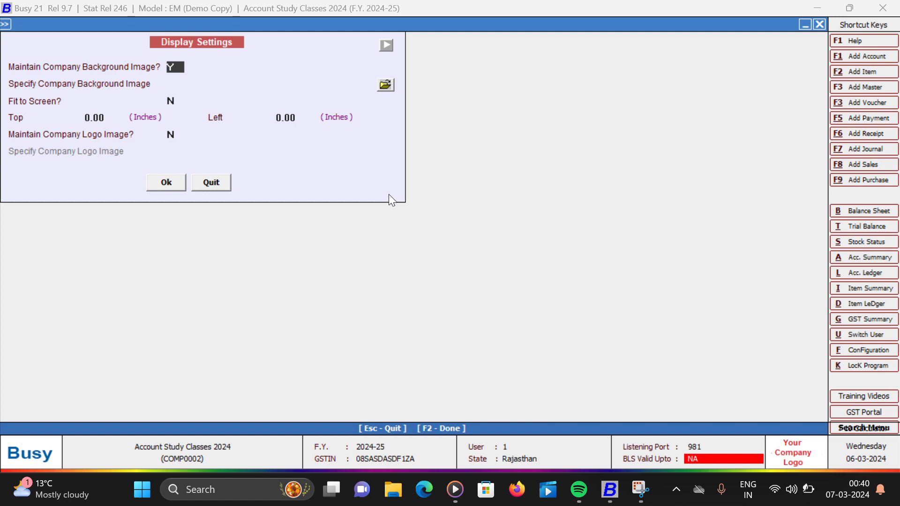
key(Return)
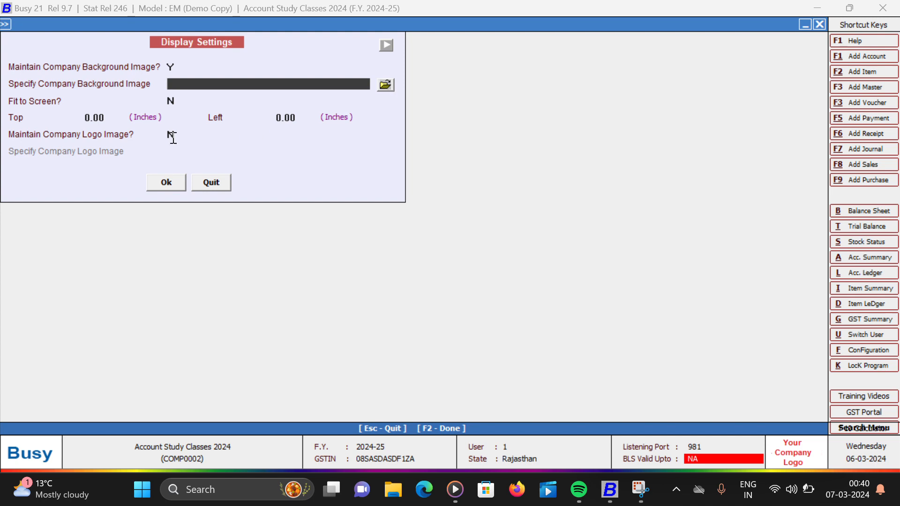
click(173, 135)
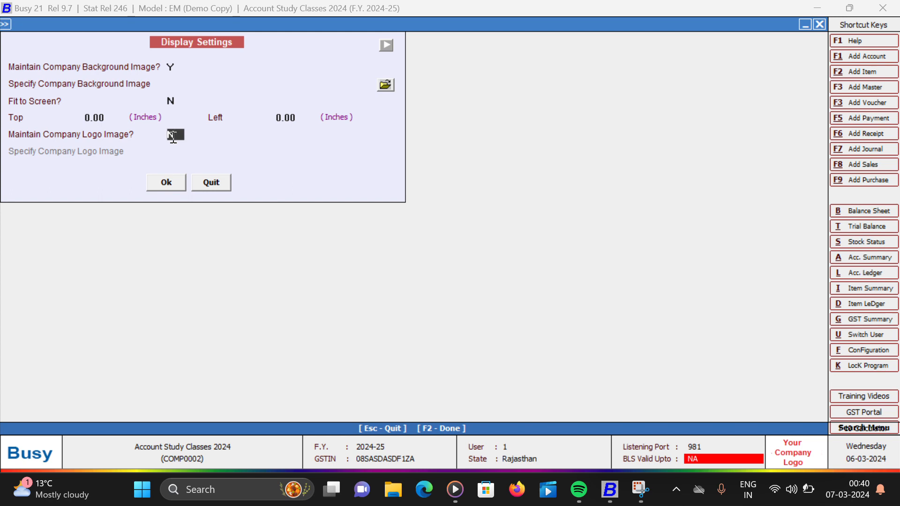
text(y)
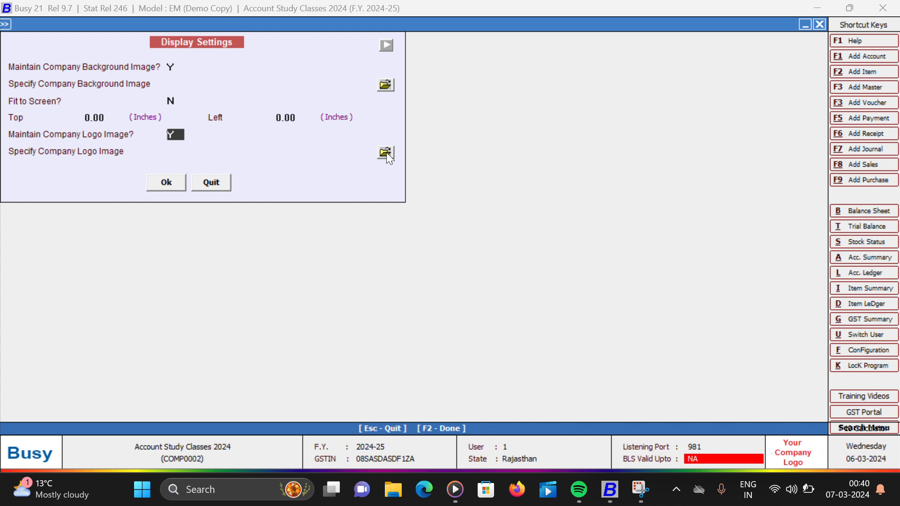
Choose the portrait photo numbered 99, near the end of the photo folder, as the company background image
click(385, 85)
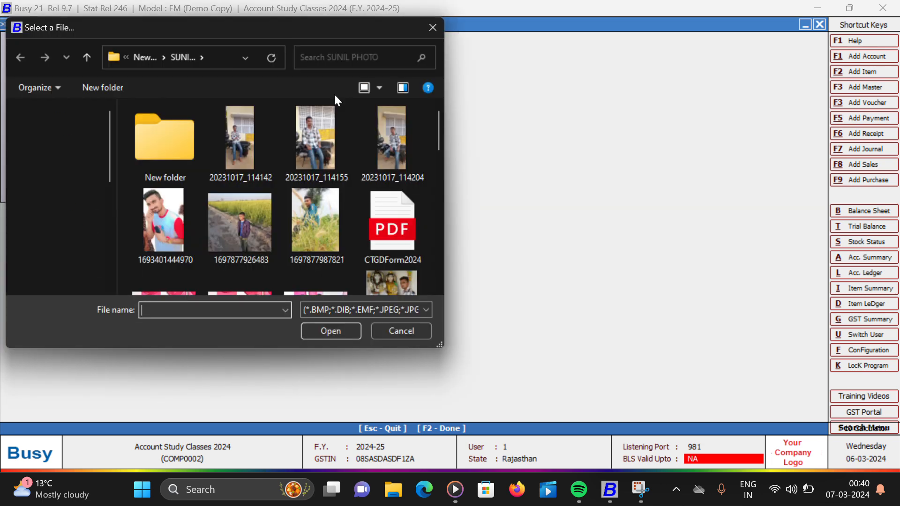
scroll(221, 229, down, 10)
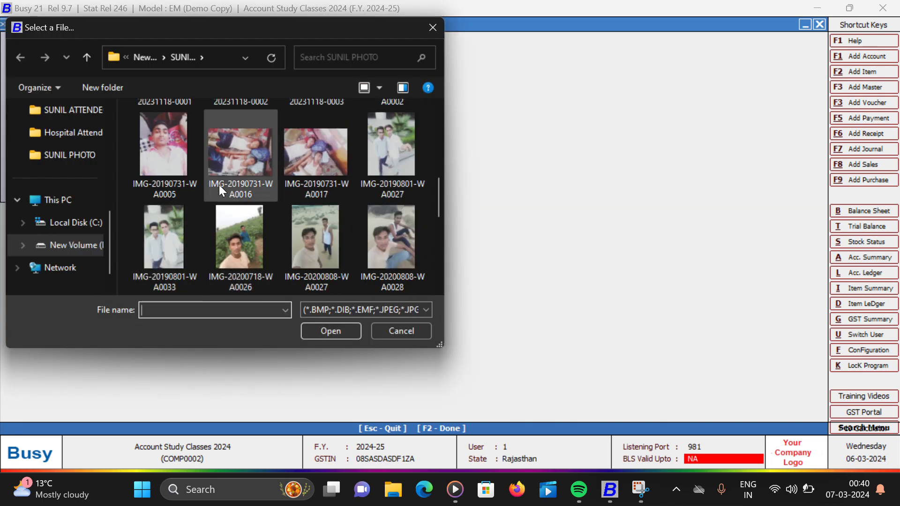
scroll(329, 263, down, 1)
scroll(348, 243, down, 5)
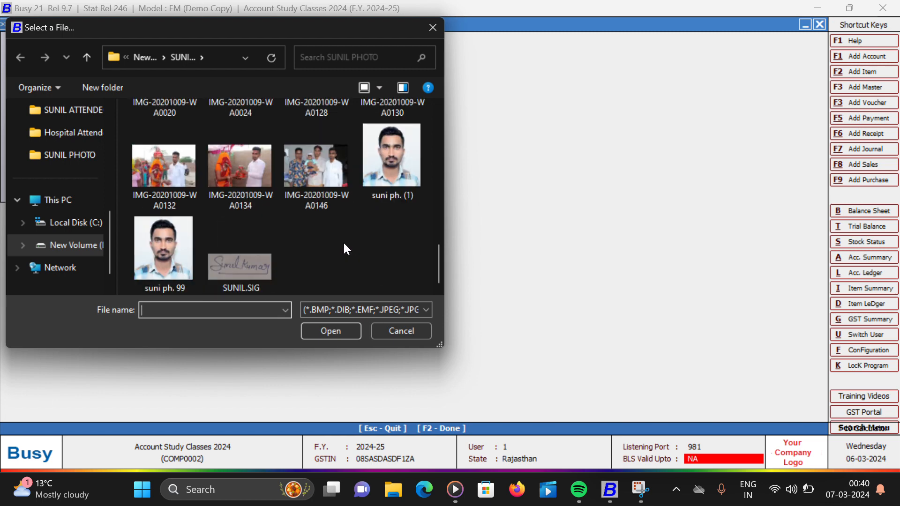
click(183, 246)
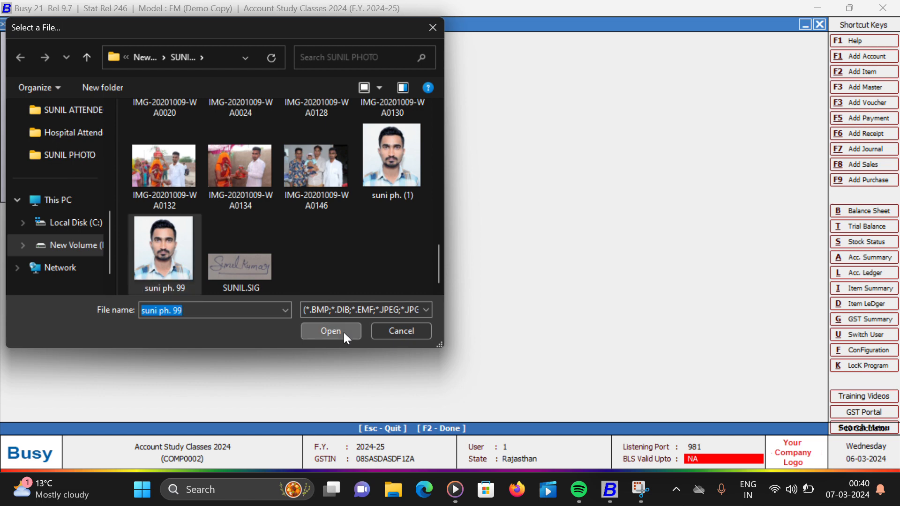
click(331, 331)
click(386, 152)
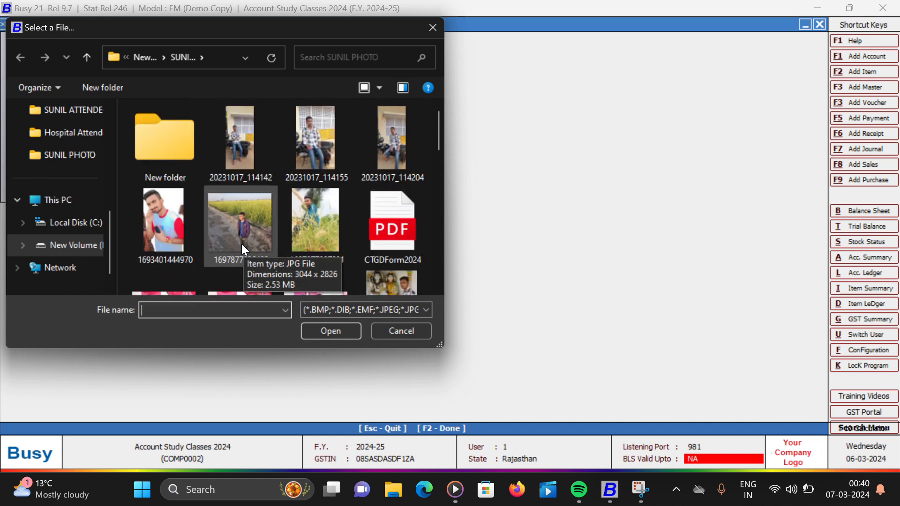
click(173, 220)
click(330, 332)
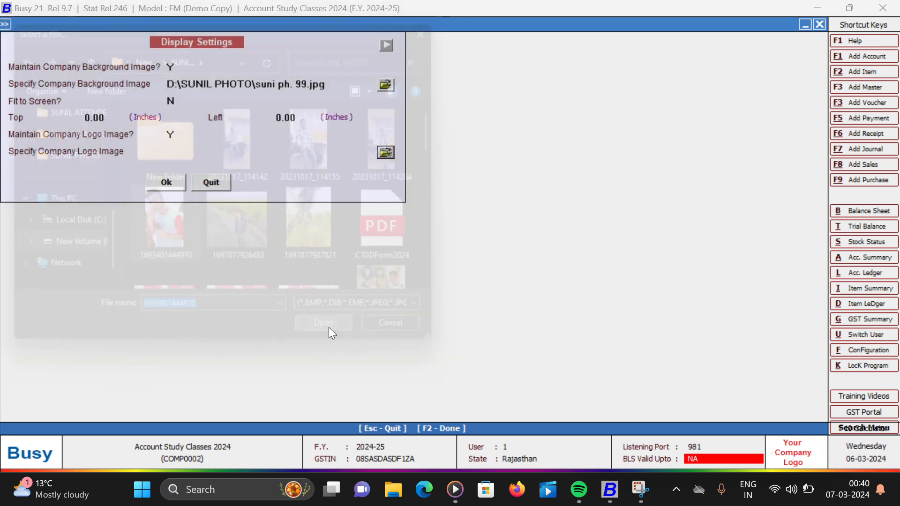
Set the background image to fit the screen, save the display settings and exit Features / Options to view the company screen
click(172, 100)
text(Y)
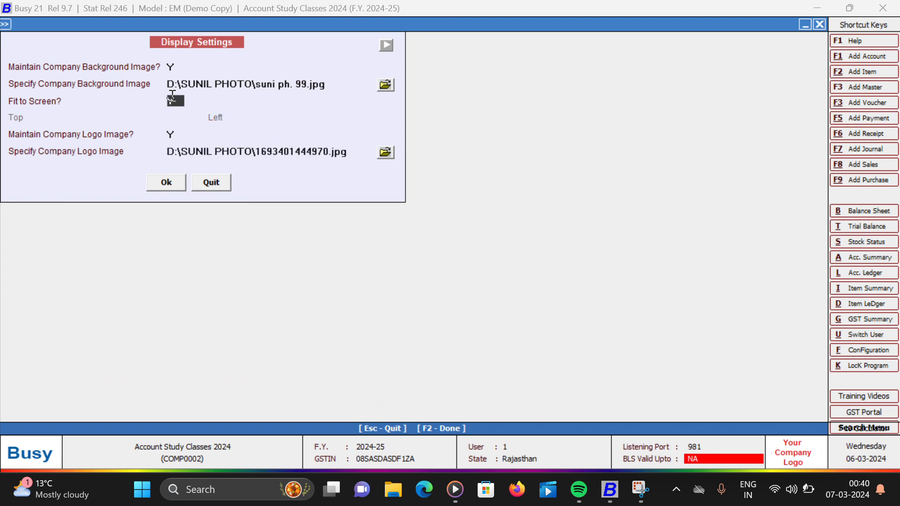
click(164, 179)
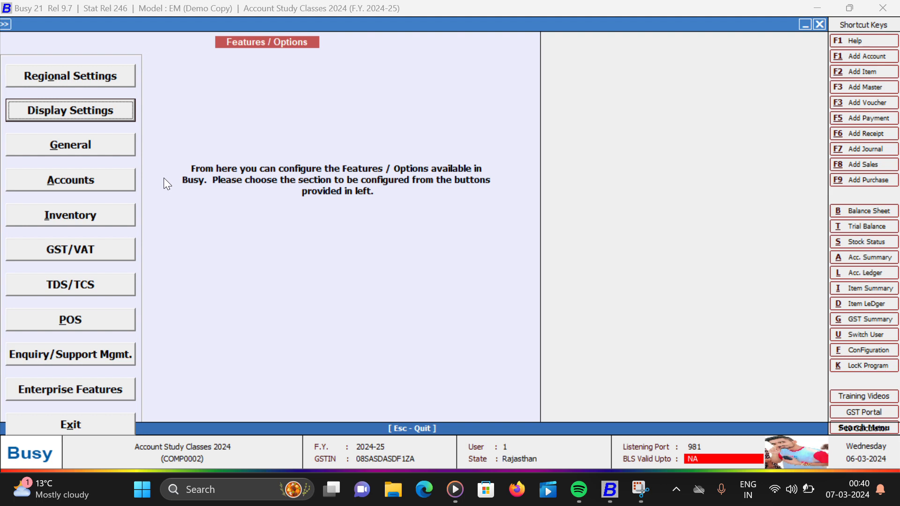
click(98, 424)
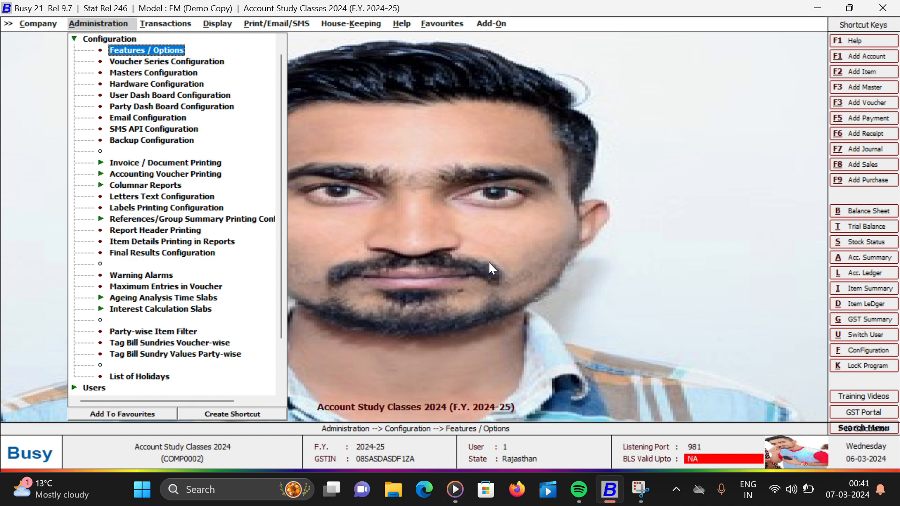
Reopen the Display Settings in Features / Options, turn off the company background image and save
double_click(163, 52)
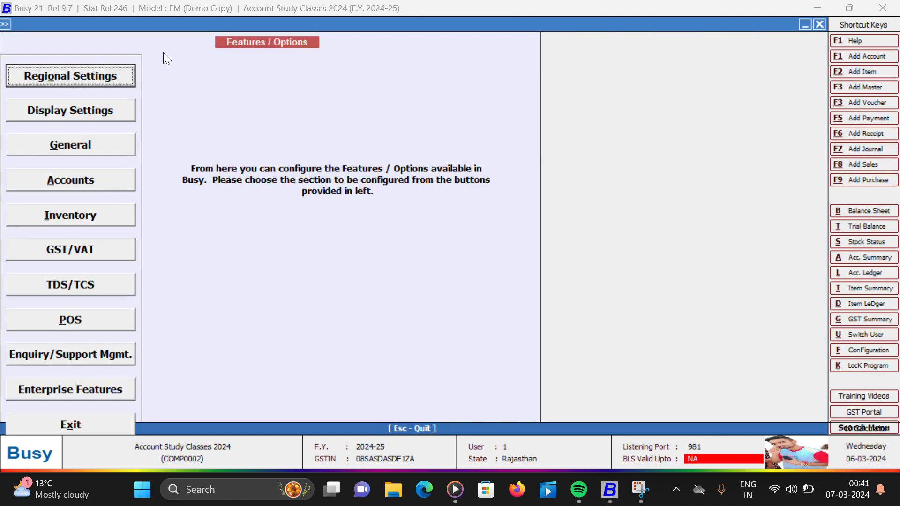
click(80, 117)
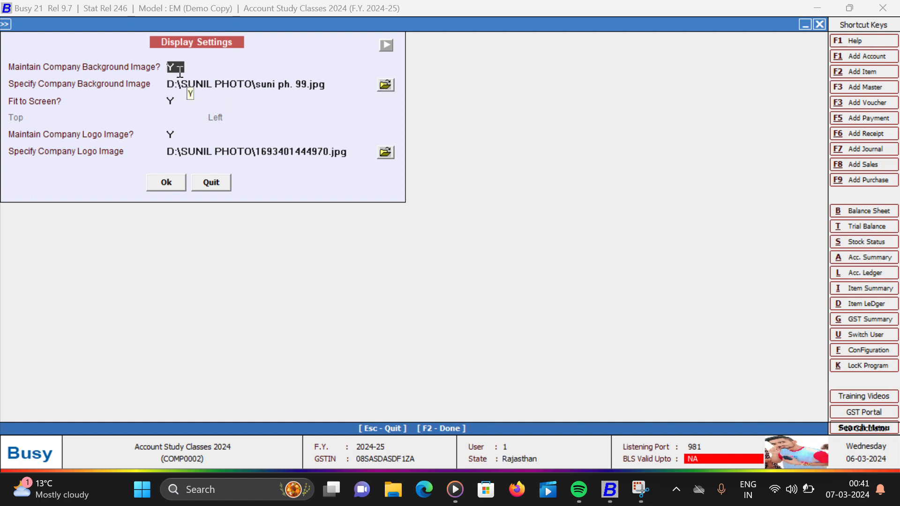
text(N)
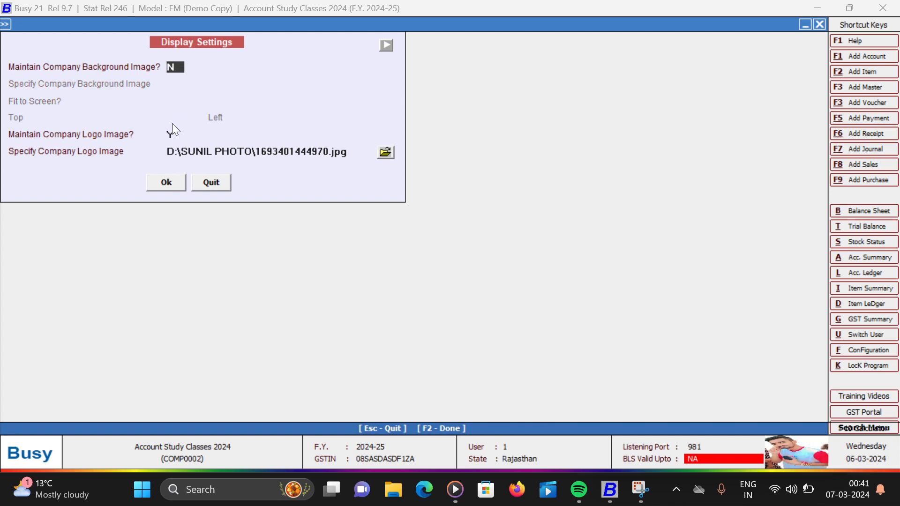
click(169, 182)
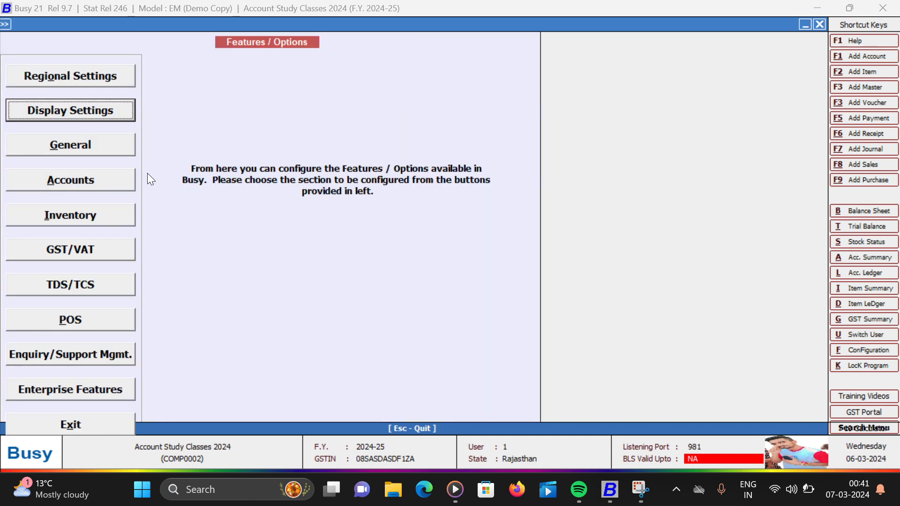
Open the General options and set Delete Exported Files on Closing the Company to Delete Automatically
click(118, 145)
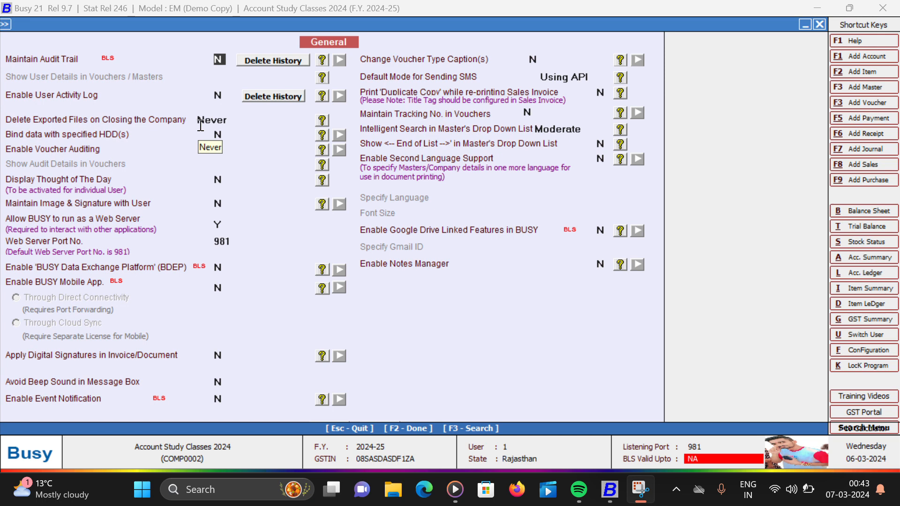
click(221, 121)
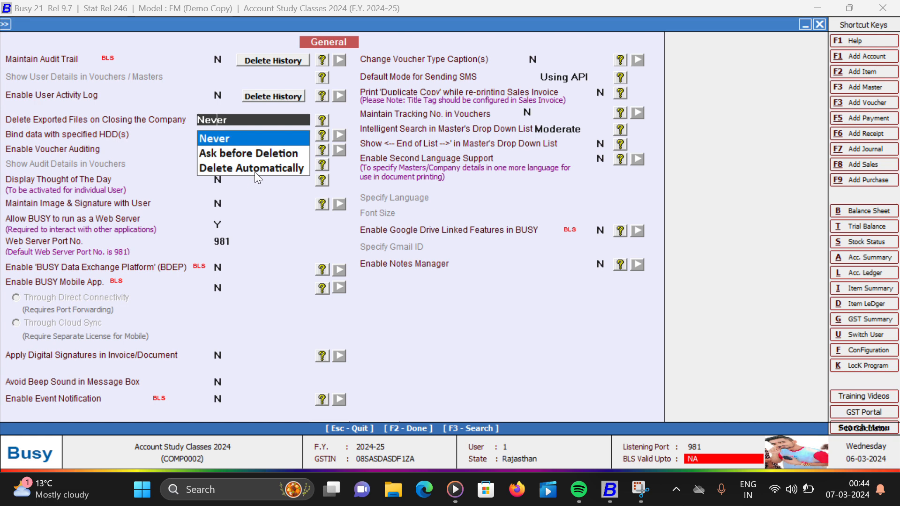
key(Return)
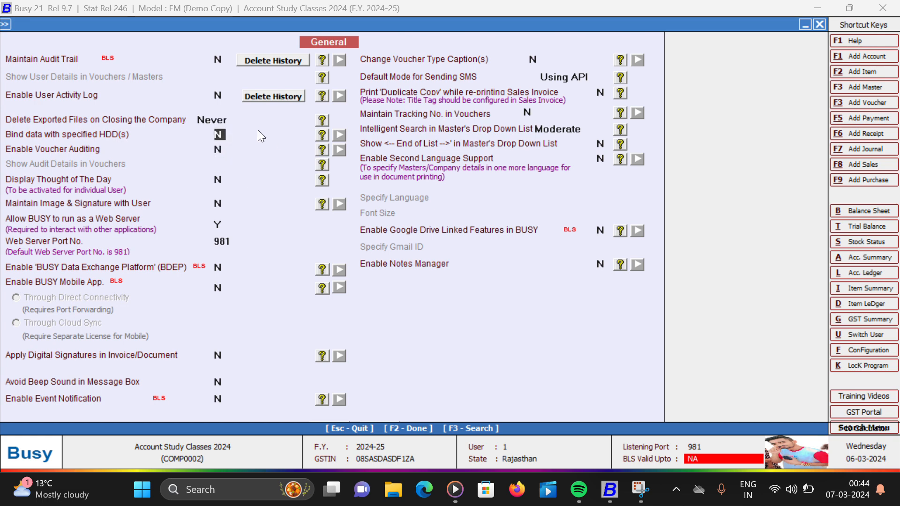
click(225, 118)
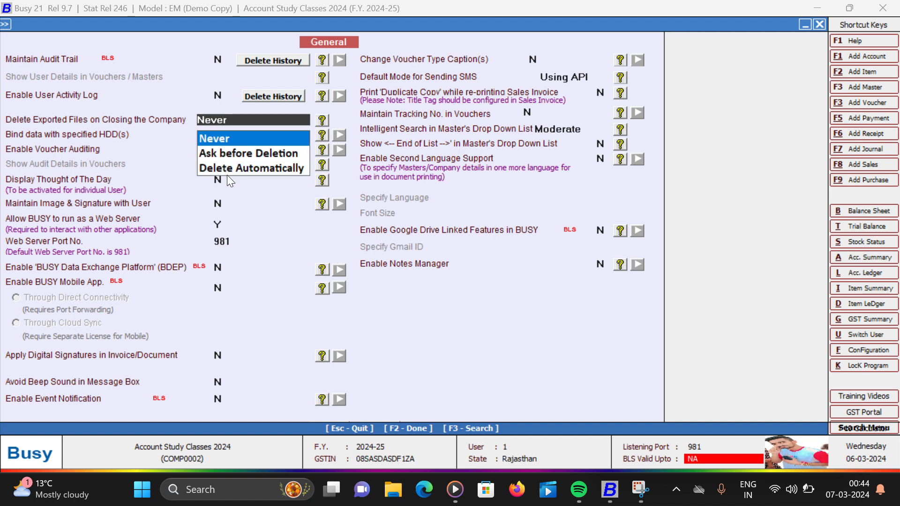
click(266, 162)
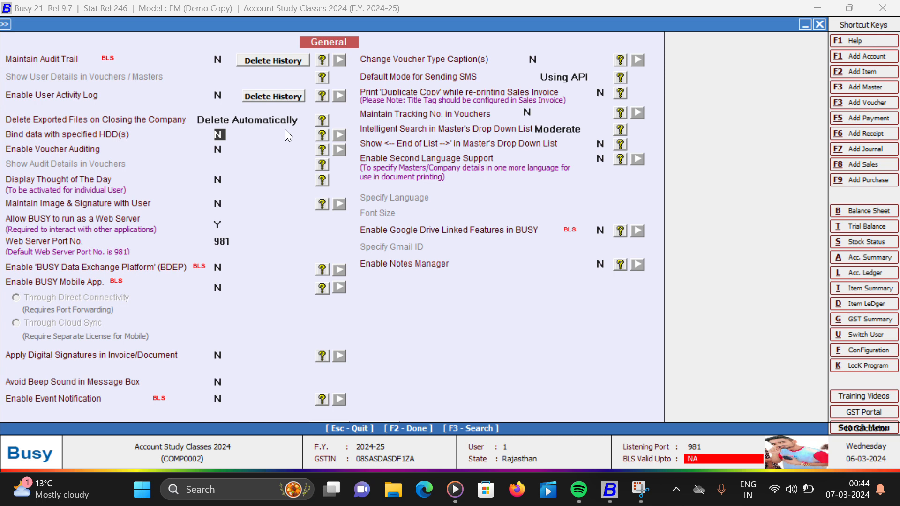
Enable Bind data with specified HDD(s), fetch the current hard disk's serial number in its configuration and save the binding
key(y)
click(283, 133)
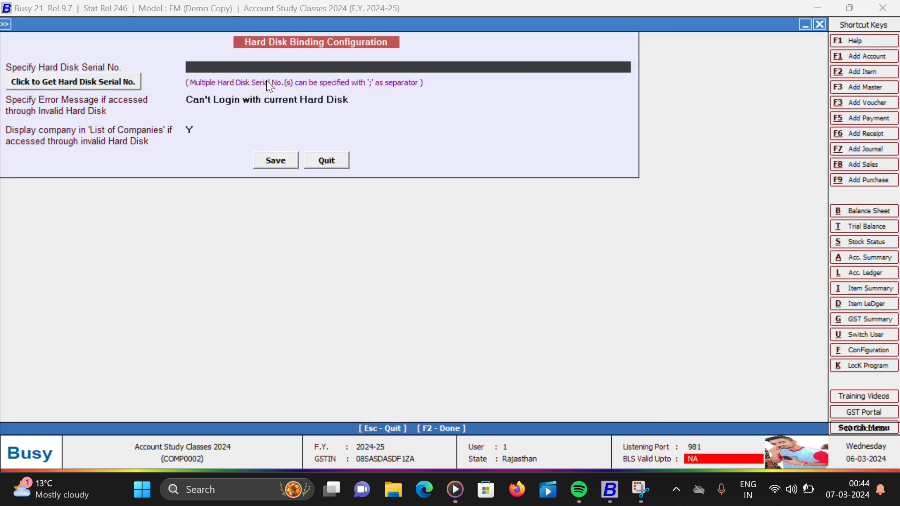
click(74, 80)
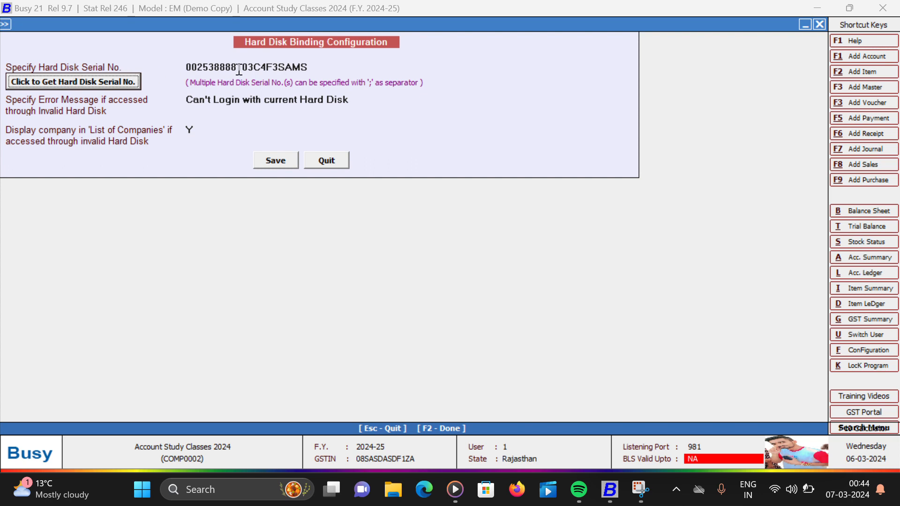
click(248, 67)
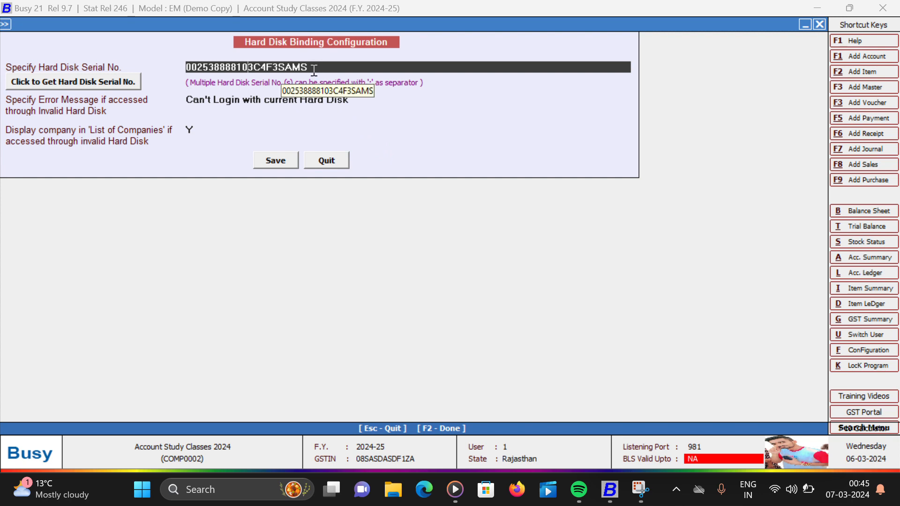
click(276, 161)
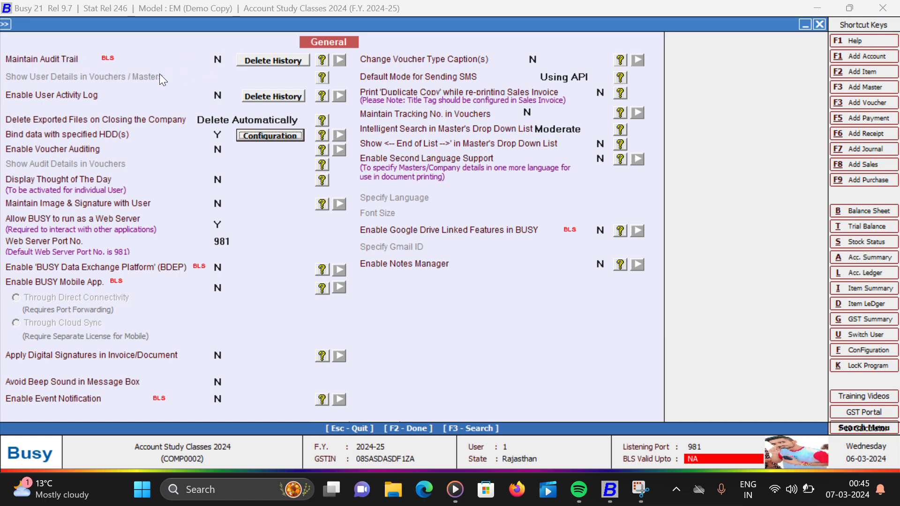
Enable Maintain Audit Trail and Enable User Activity Log in the General options
click(219, 59)
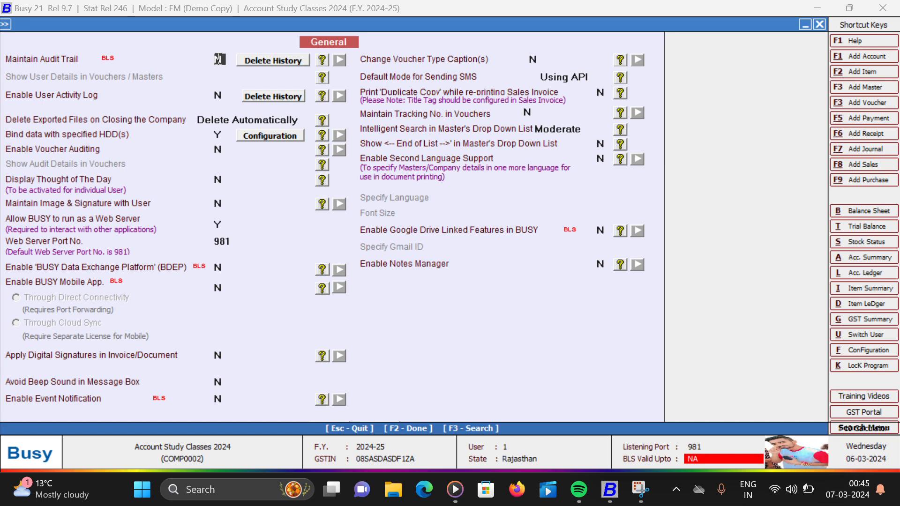
key(y)
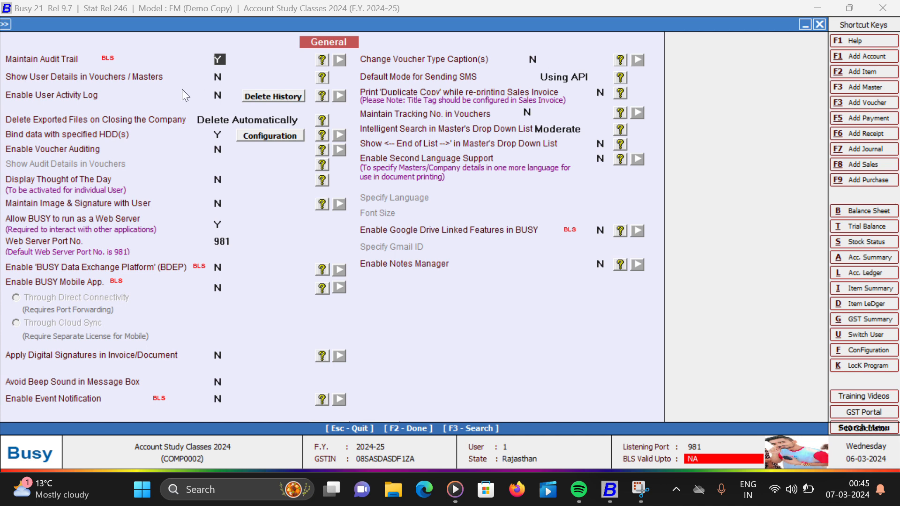
click(218, 95)
key(y)
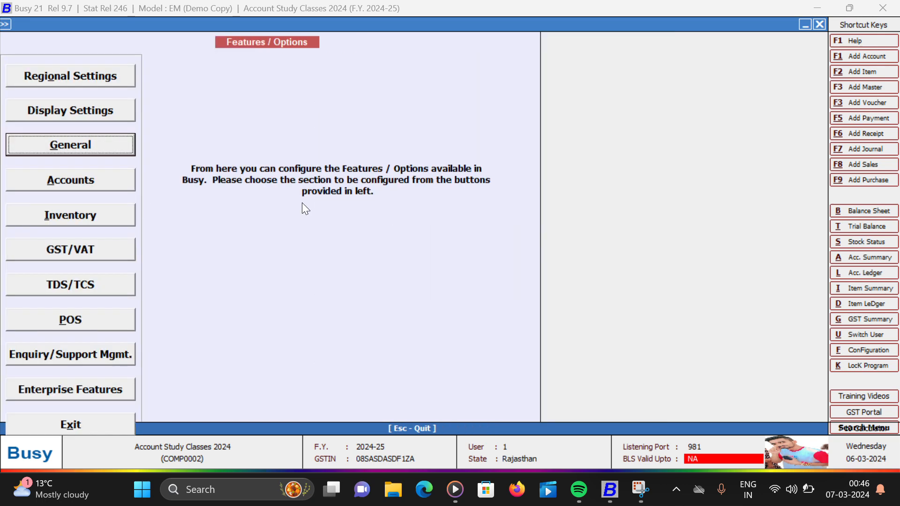
Open the GST/VAT options, set the tax type to VAT and accept Regular as the type of dealer
key(Down)
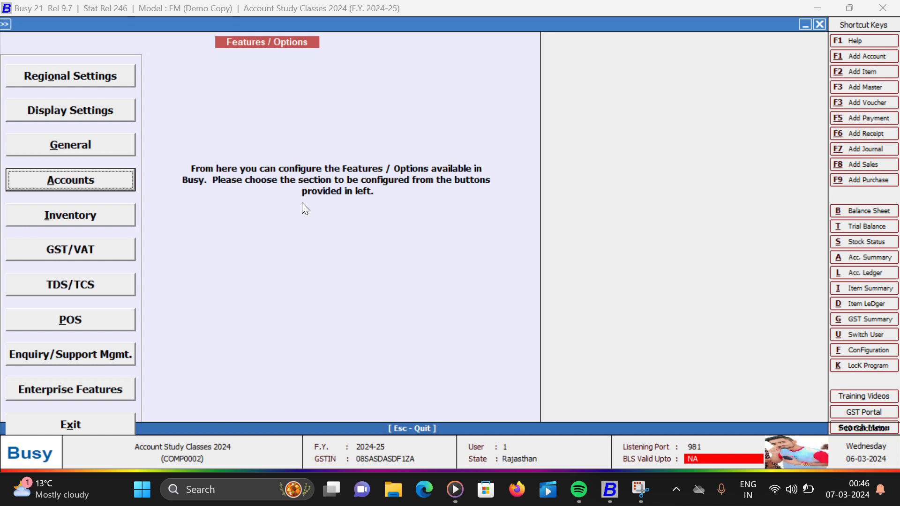
key(Down)
key(Down)
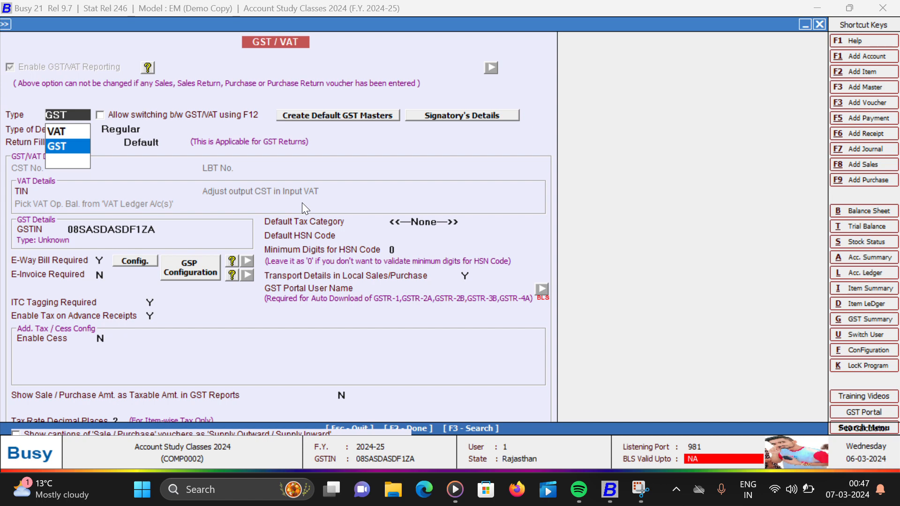
key(Up)
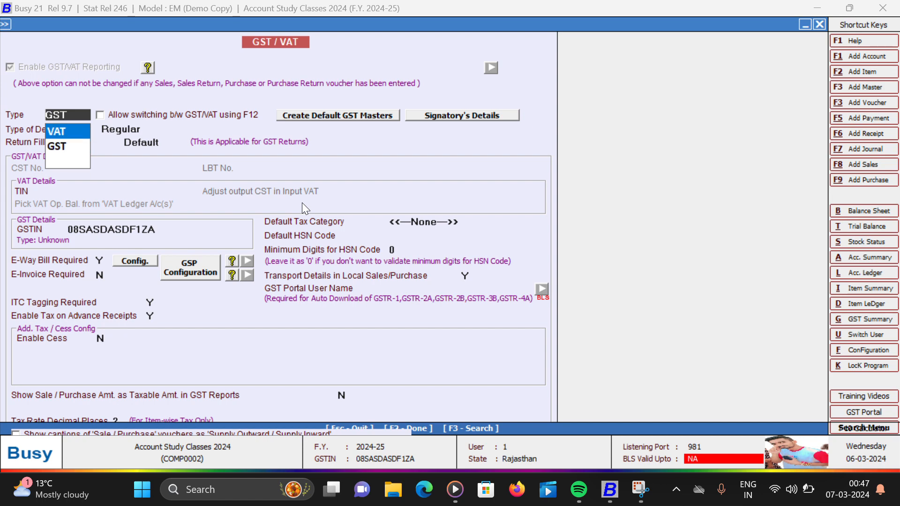
key(Return)
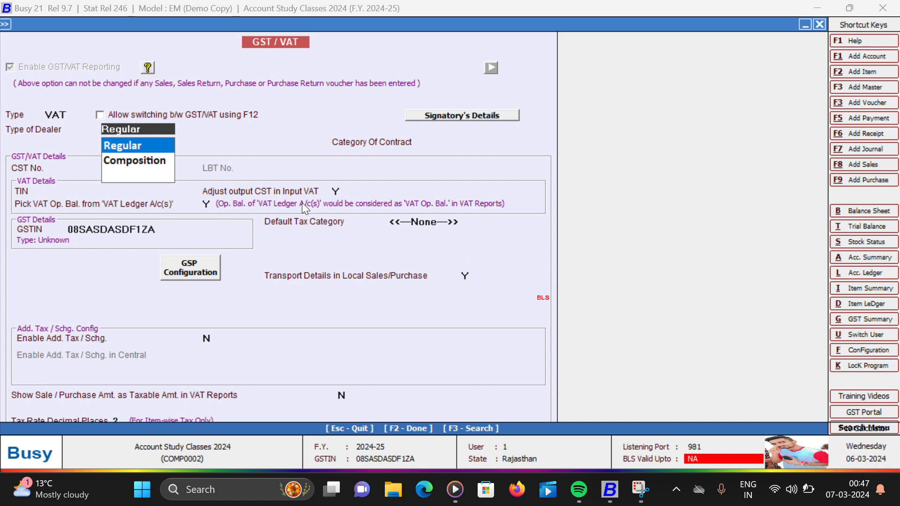
key(Return)
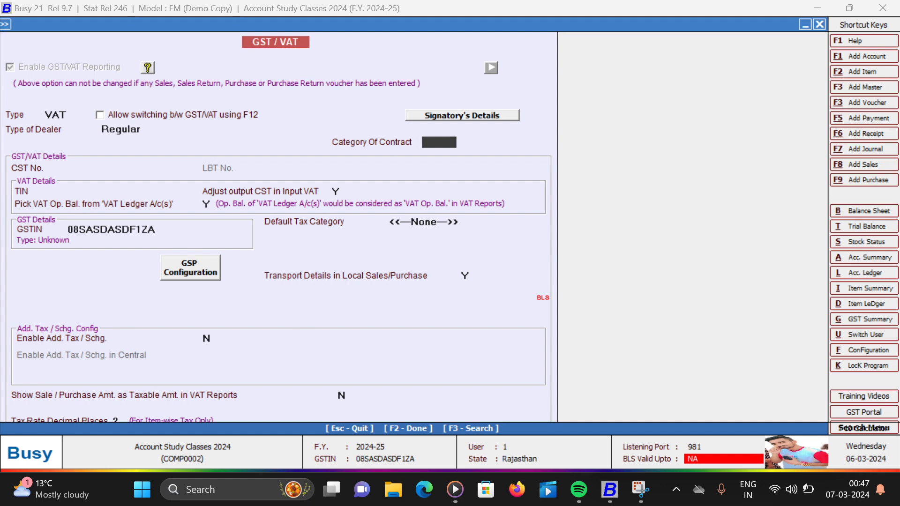
Leave Category Of Contract, CST No. and TIN blank, accept Y for both VAT options and continue with the existing GSTIN
key(Return)
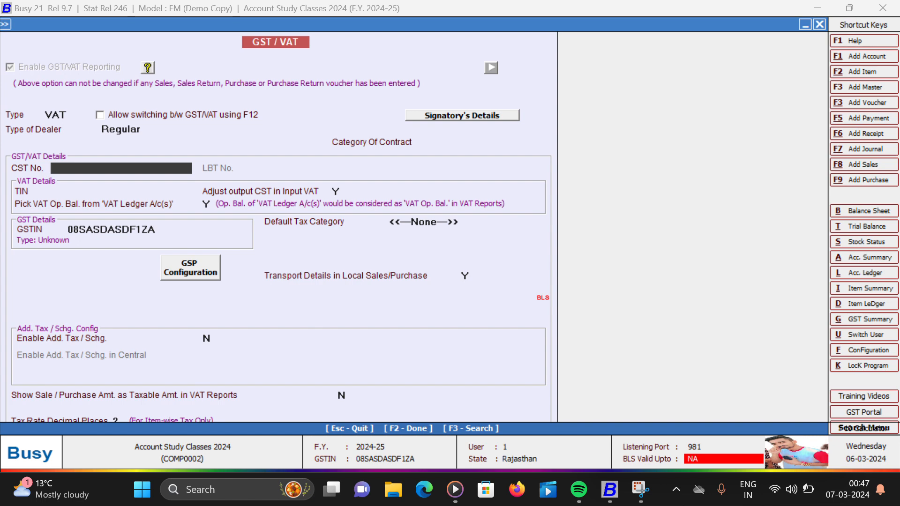
key(Return)
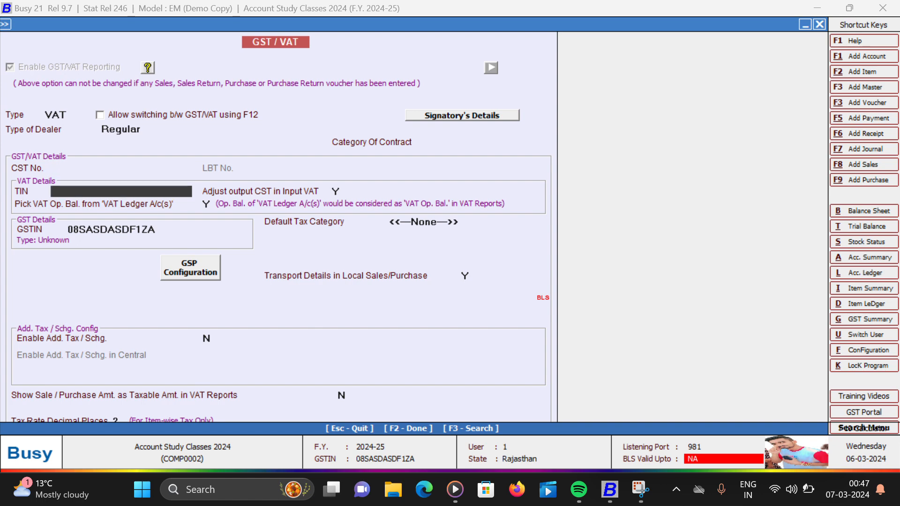
key(Return)
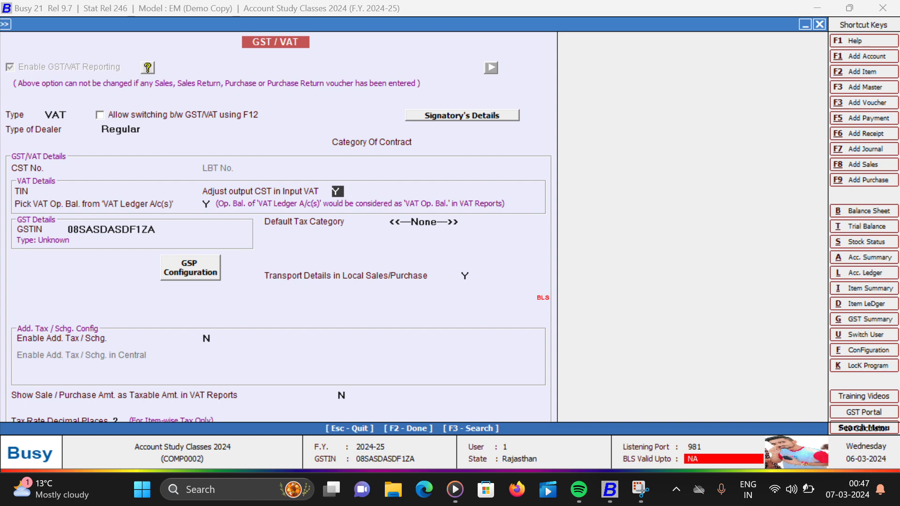
key(Return)
key(Return)
key(Return)
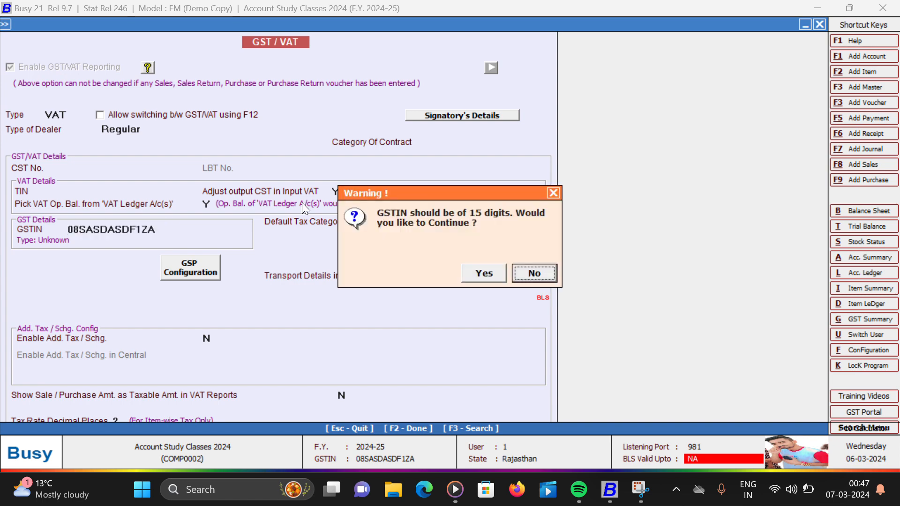
key(Left)
key(Return)
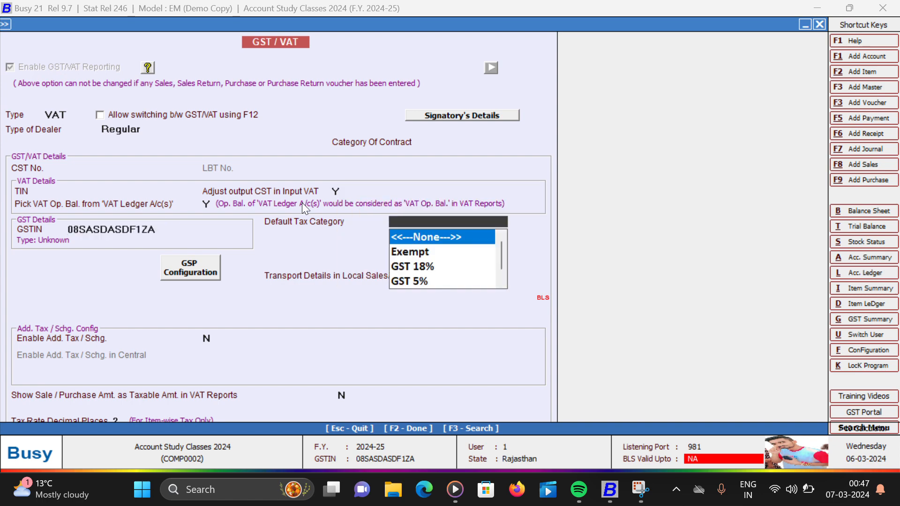
Set the Default Tax Category in the GST/VAT options to GST 18%
key(Down)
key(Down)
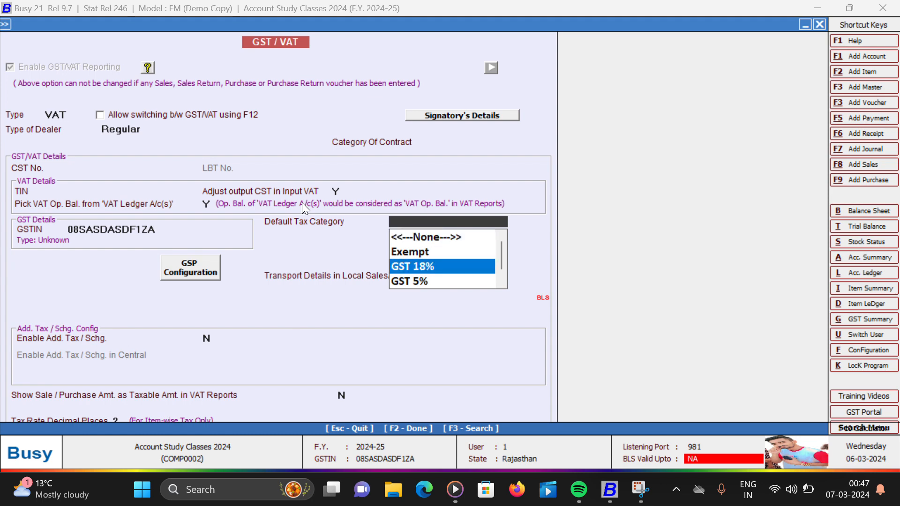
key(Return)
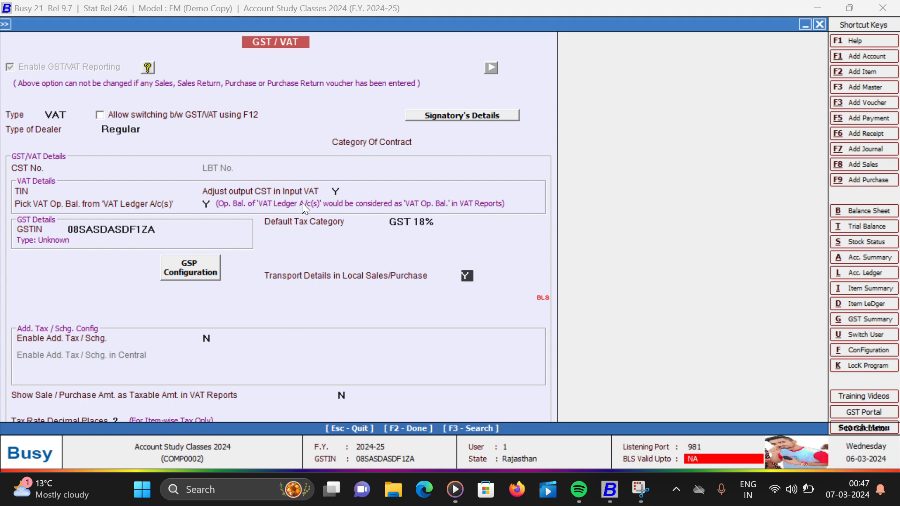
Save the GST/VAT configuration and continue without providing GSP credentials
key(F2)
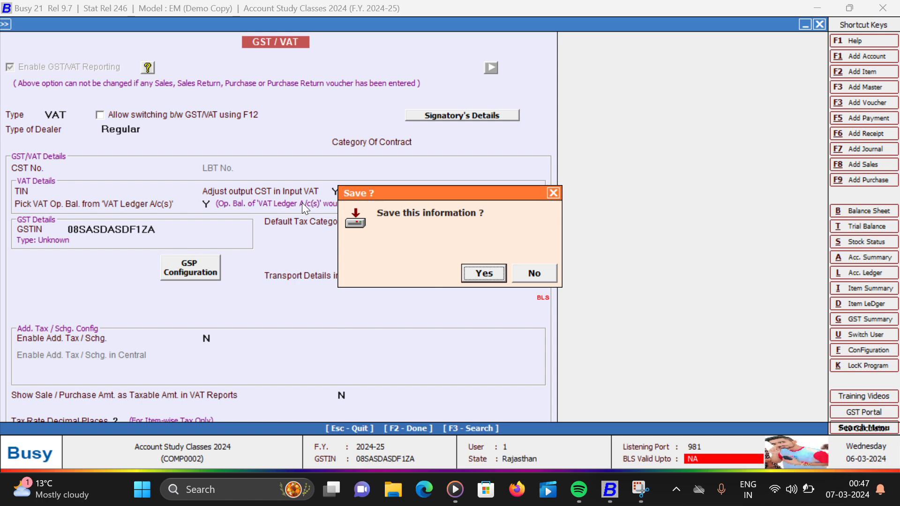
key(Return)
key(Left)
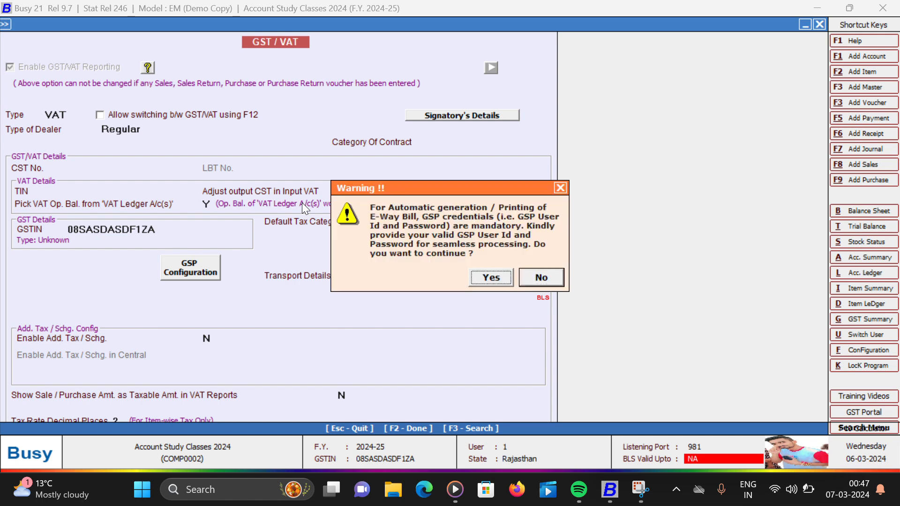
key(Return)
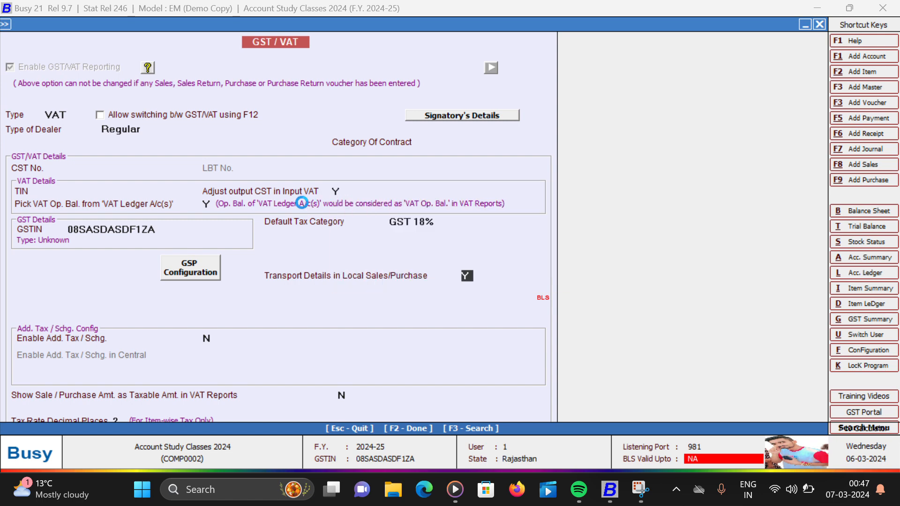